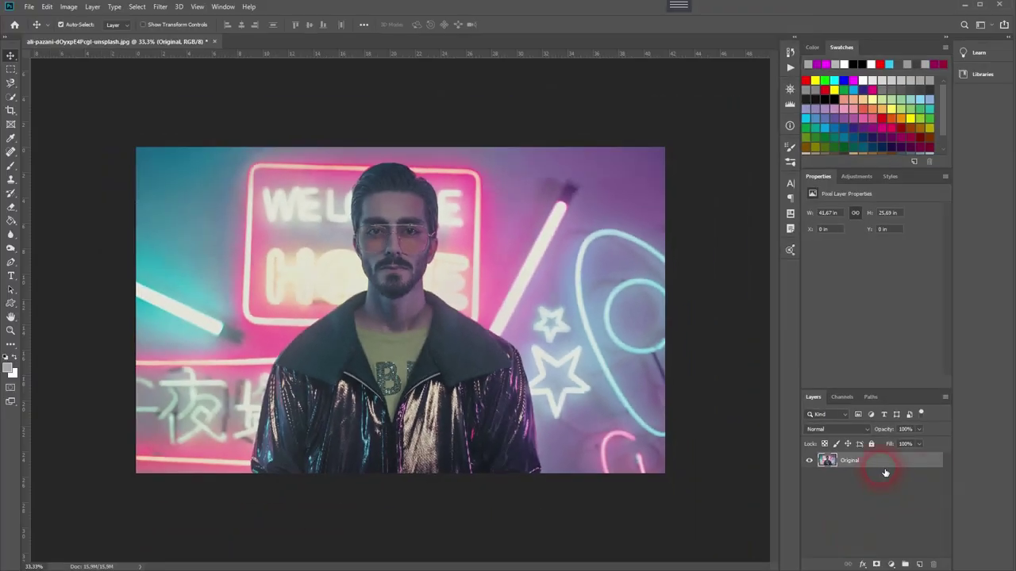
# Step: Duplicate the Original photo layer, hide the original, and add an empty Layer 1 on top
pyautogui.hotkey('ctrl', 'j')
pyautogui.click(810, 478)
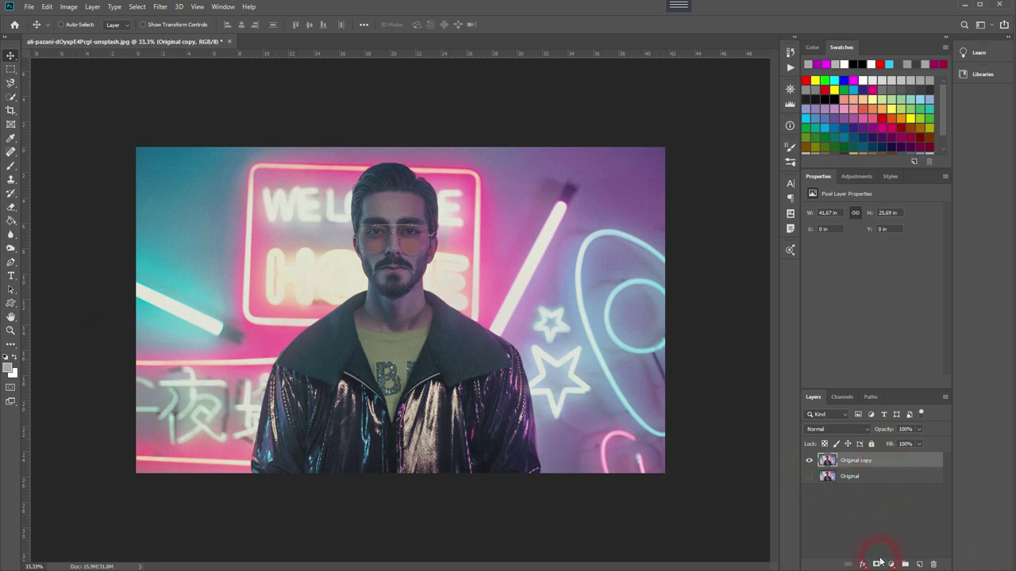
pyautogui.click(919, 564)
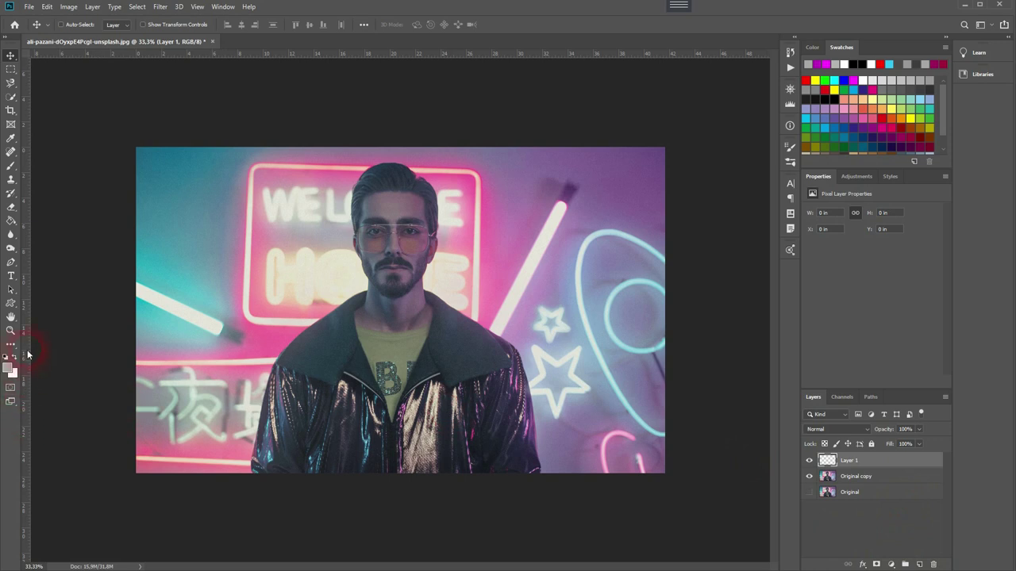
# Step: Switch to the Custom Shape Tool and choose the triangle from the Shape picker
pyautogui.rightClick(13, 307)
pyautogui.click(93, 349)
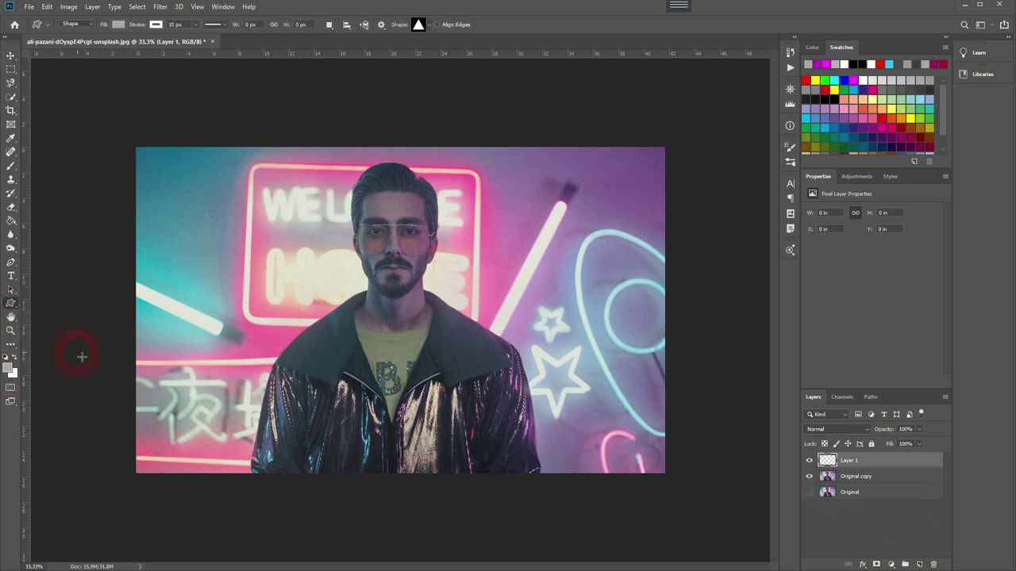
pyautogui.click(423, 26)
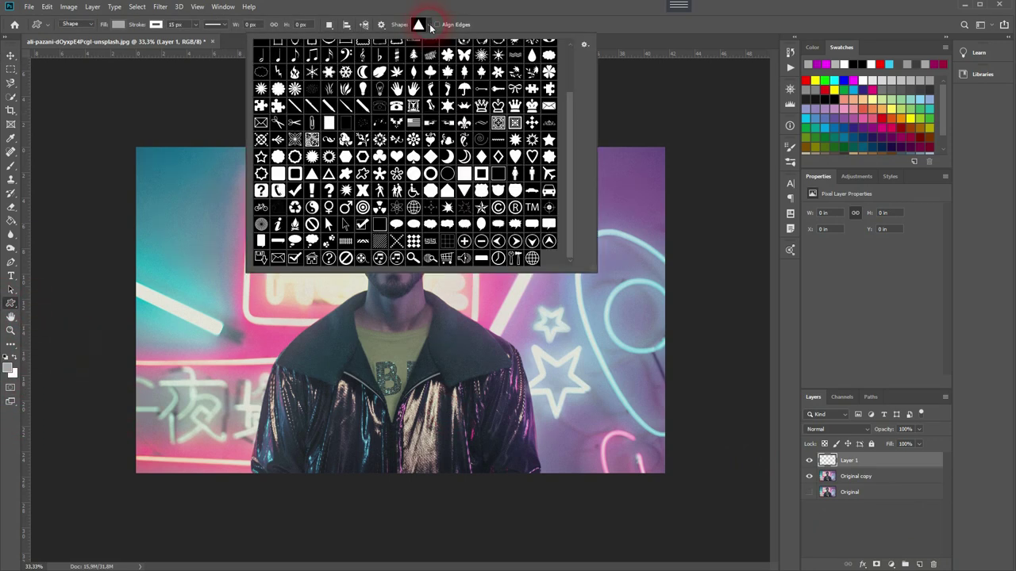
pyautogui.scroll(3, 413, 175)
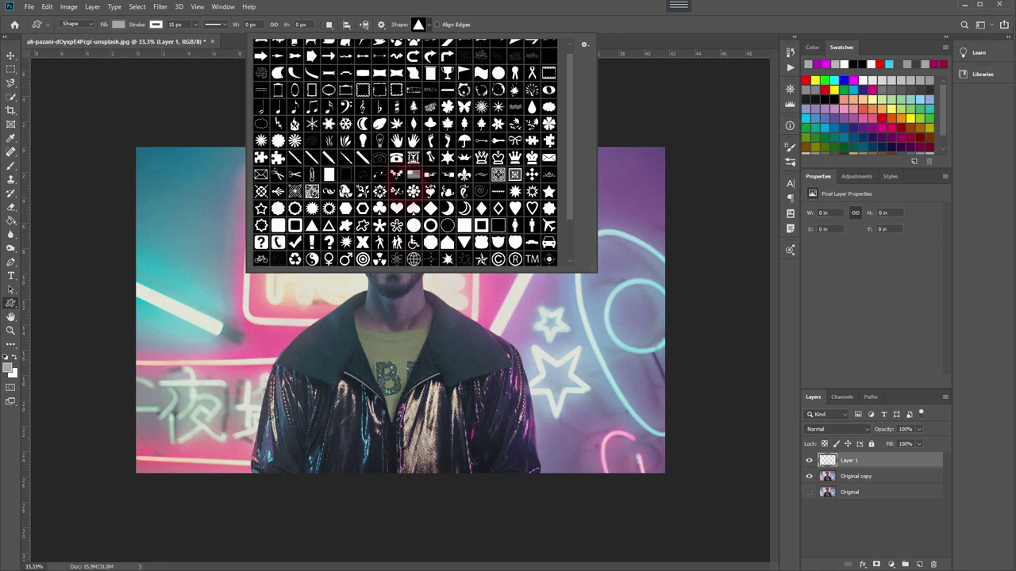
pyautogui.scroll(-3, 419, 184)
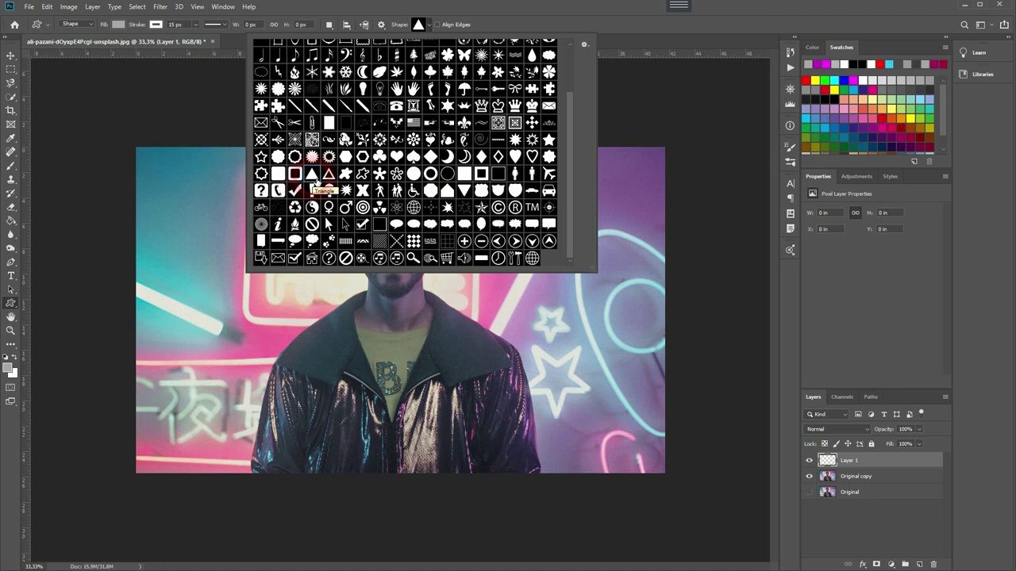
pyautogui.click(513, 131)
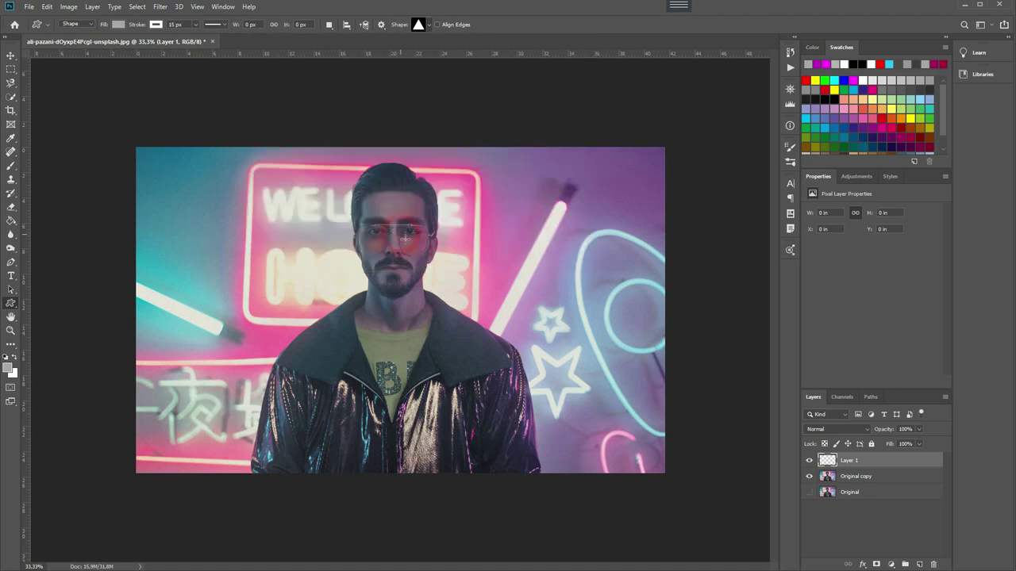
# Step: Draw a triangle over the man's face and set its stroke to No Color
pyautogui.moveTo(344, 242); pyautogui.dragTo(489, 351)
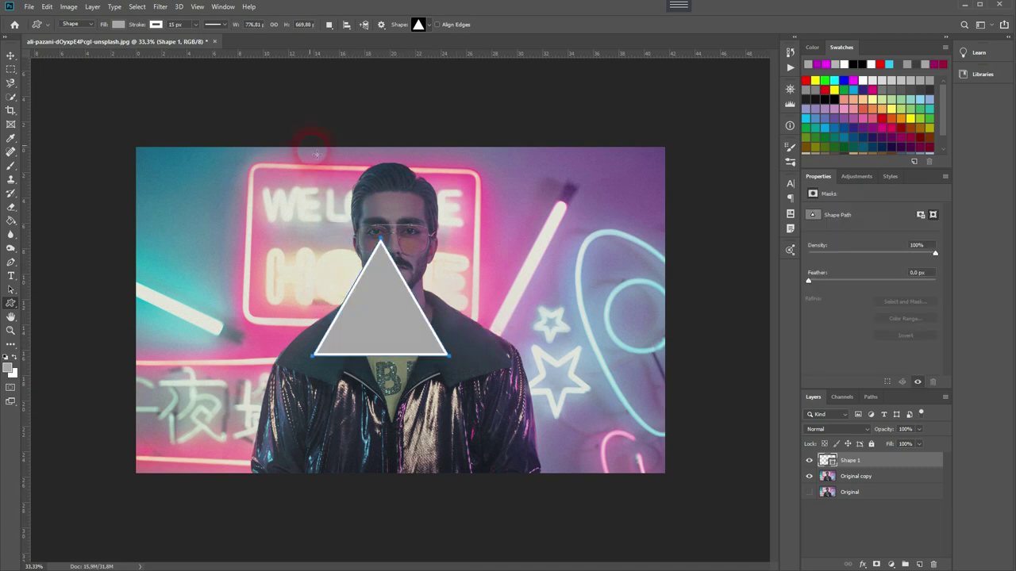
pyautogui.click(156, 25)
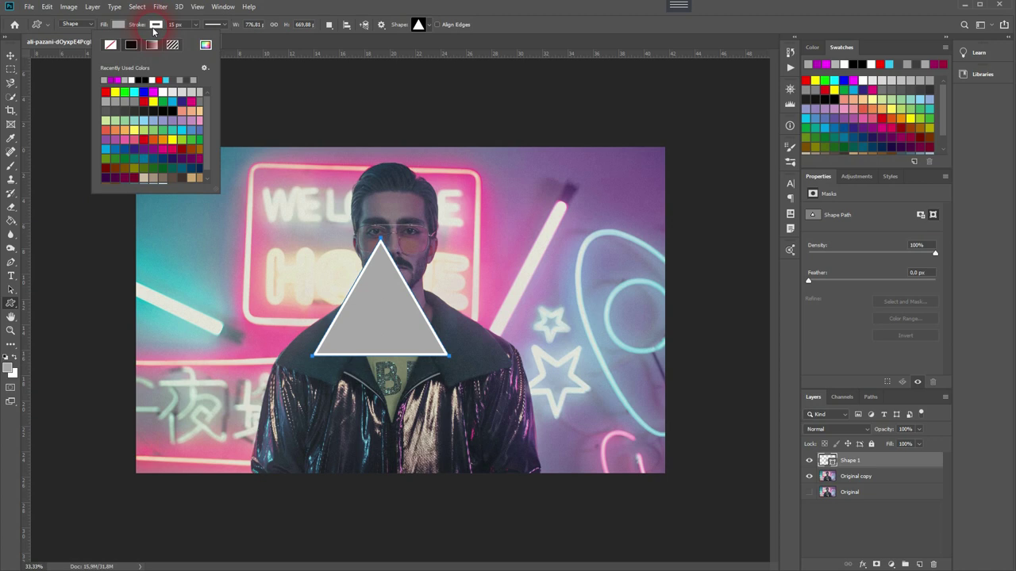
pyautogui.click(110, 46)
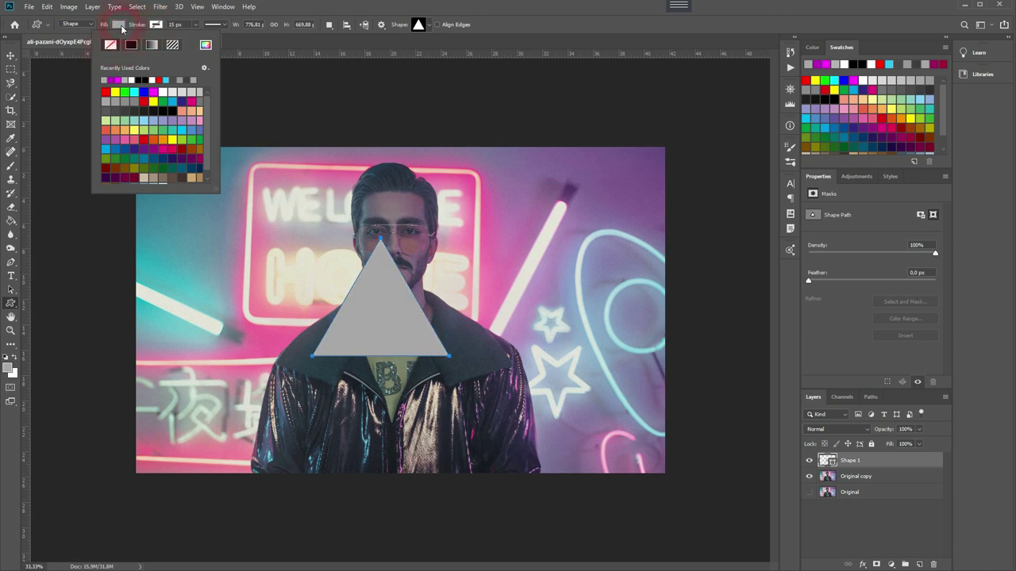
# Step: Fill the triangle with solid black, keeping the Shape drawing mode
pyautogui.click(120, 26)
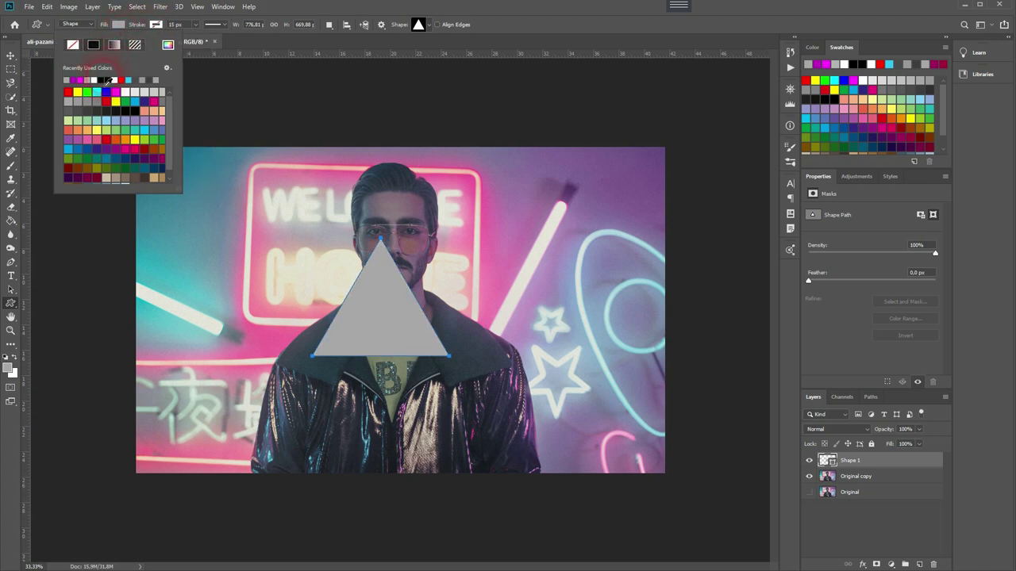
pyautogui.click(104, 80)
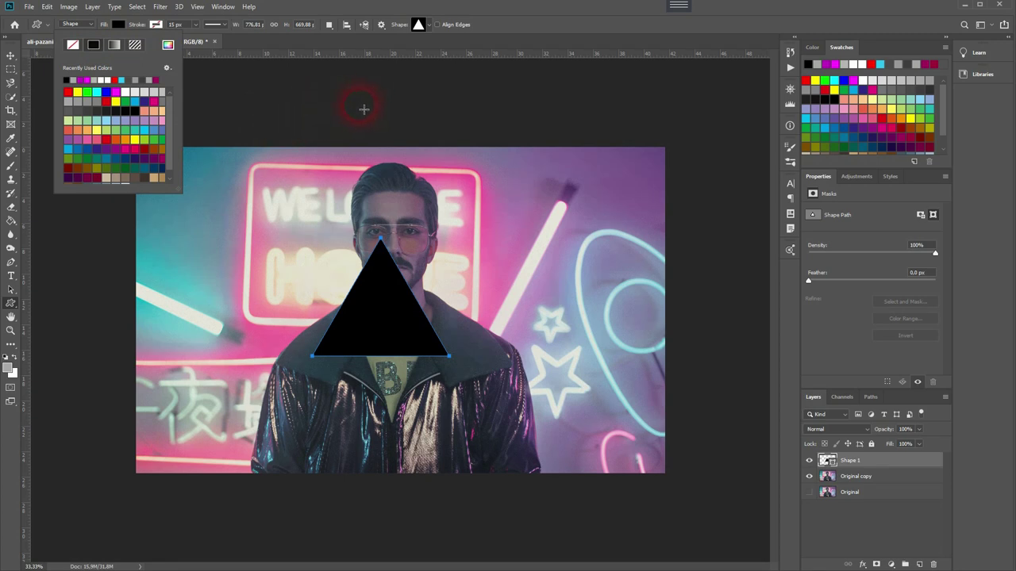
pyautogui.click(368, 121)
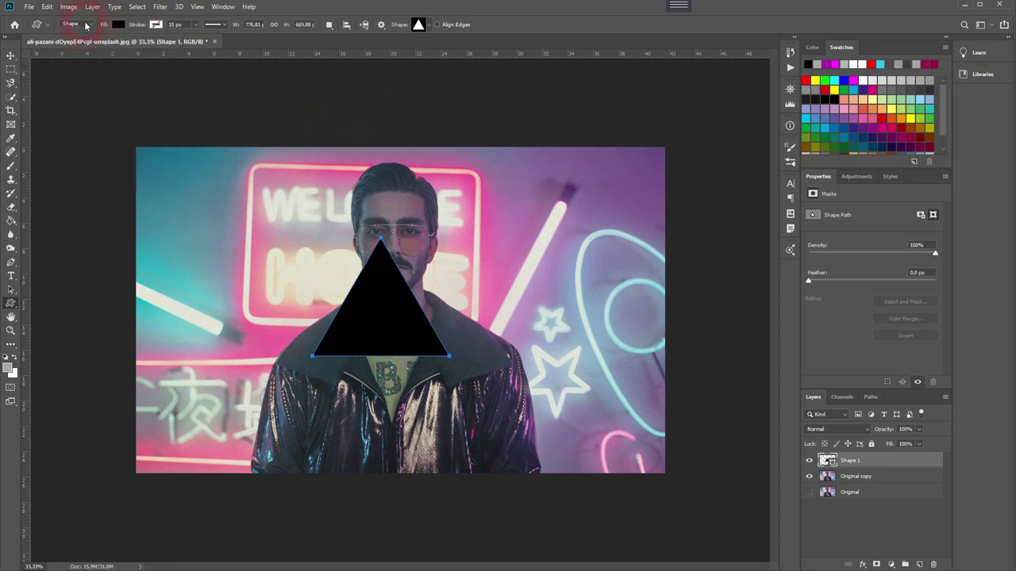
pyautogui.click(89, 24)
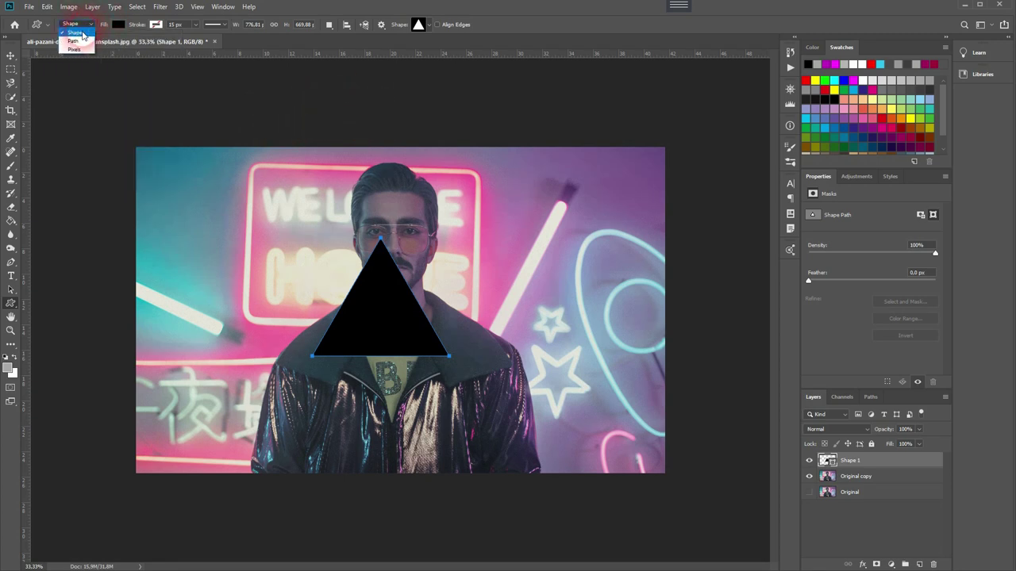
pyautogui.click(80, 33)
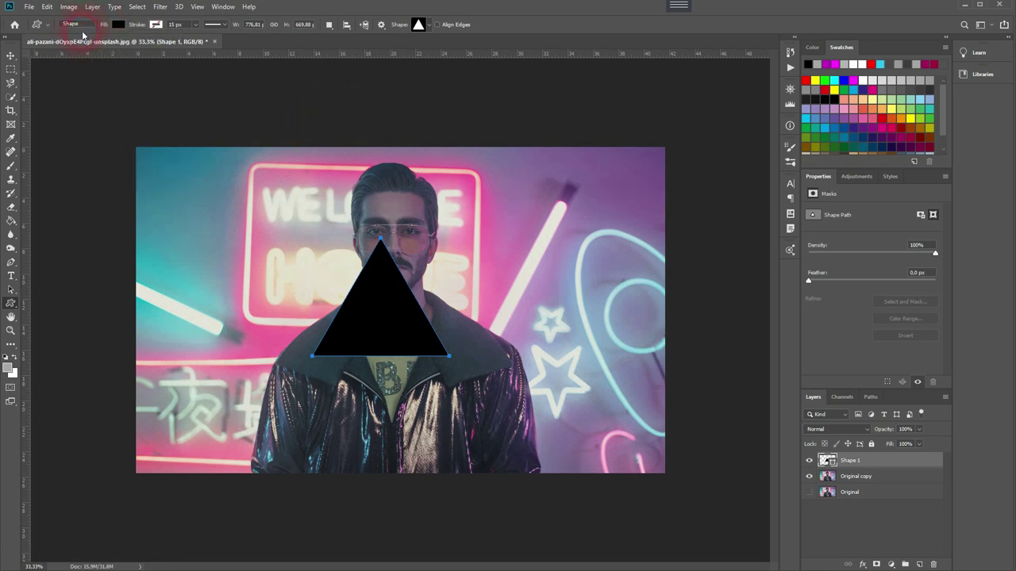
# Step: Move the black triangle up and enlarge it past 129% over the man's head
pyautogui.click(12, 55)
pyautogui.moveTo(389, 332); pyautogui.dragTo(401, 308)
pyautogui.hotkey('ctrl', 't')
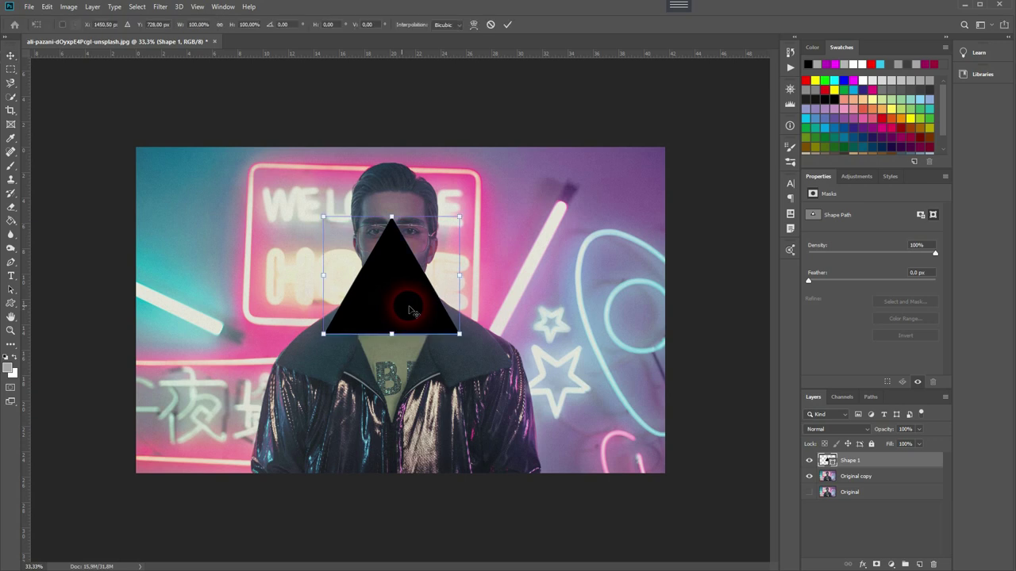
pyautogui.moveTo(461, 276); pyautogui.dragTo(497, 276)
pyautogui.moveTo(395, 294); pyautogui.dragTo(524, 268)
pyautogui.doubleClick(397, 298)
# Step: Shrink the copied triangle to about 63%, rotate it to point down, and move it down-right
pyautogui.hotkey('ctrl', 't')
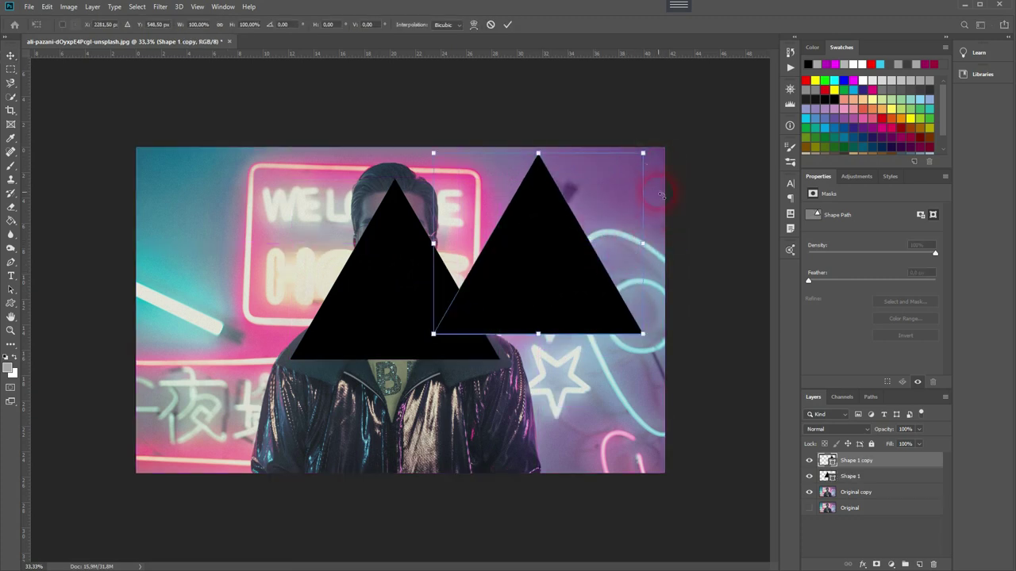
pyautogui.moveTo(643, 243); pyautogui.dragTo(575, 250)
pyautogui.moveTo(406, 212); pyautogui.dragTo(426, 311)
pyautogui.moveTo(510, 216); pyautogui.dragTo(617, 349)
# Step: Duplicate the inverted triangle and scale the right copy to about 62%, turned upright
pyautogui.press('Return')
pyautogui.hotkey('ctrl', 't')
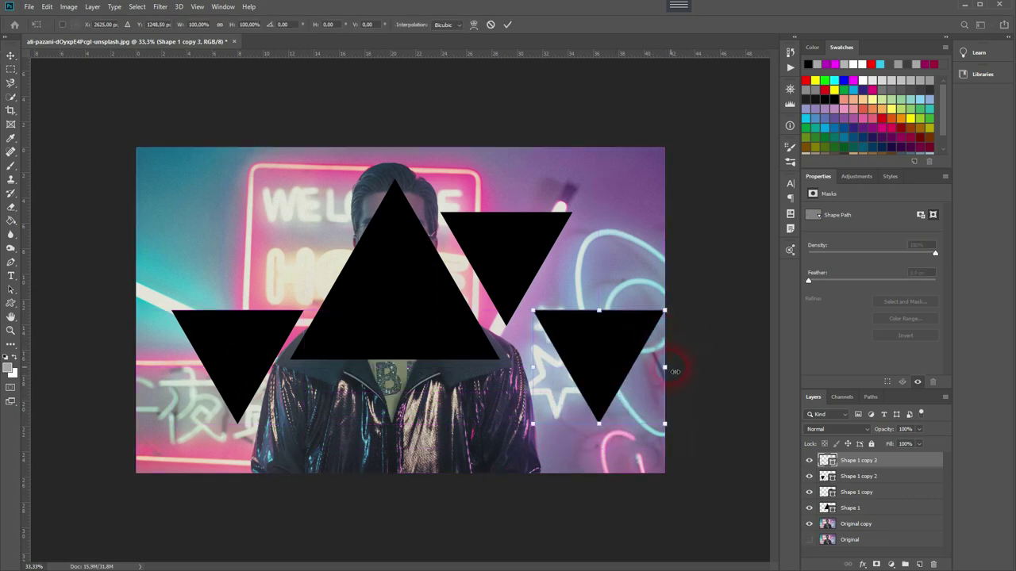
pyautogui.moveTo(671, 374); pyautogui.dragTo(554, 330)
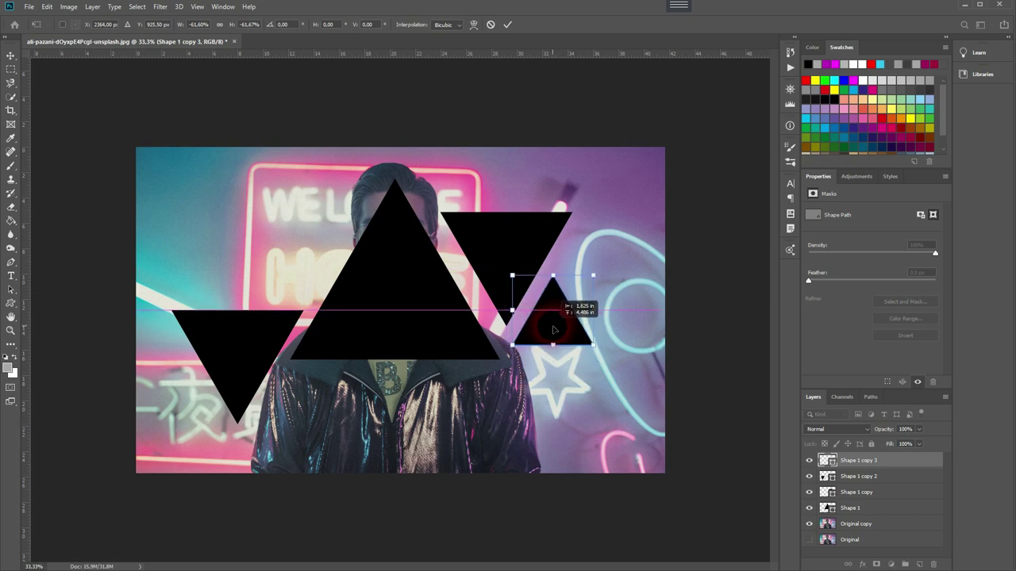
# Step: Place the small triangle, then rotate a new copy 180° into an inverted triangle at upper left
pyautogui.moveTo(554, 329); pyautogui.dragTo(300, 238)
pyautogui.press('Return')
pyautogui.hotkey('ctrl', 't')
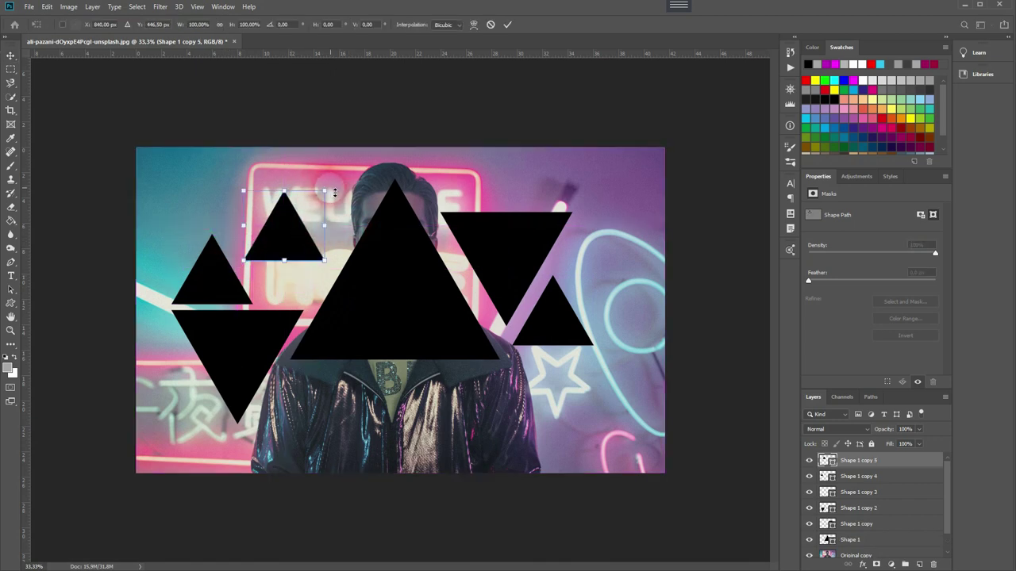
pyautogui.moveTo(333, 189); pyautogui.dragTo(211, 283)
pyautogui.moveTo(283, 230); pyautogui.dragTo(326, 234)
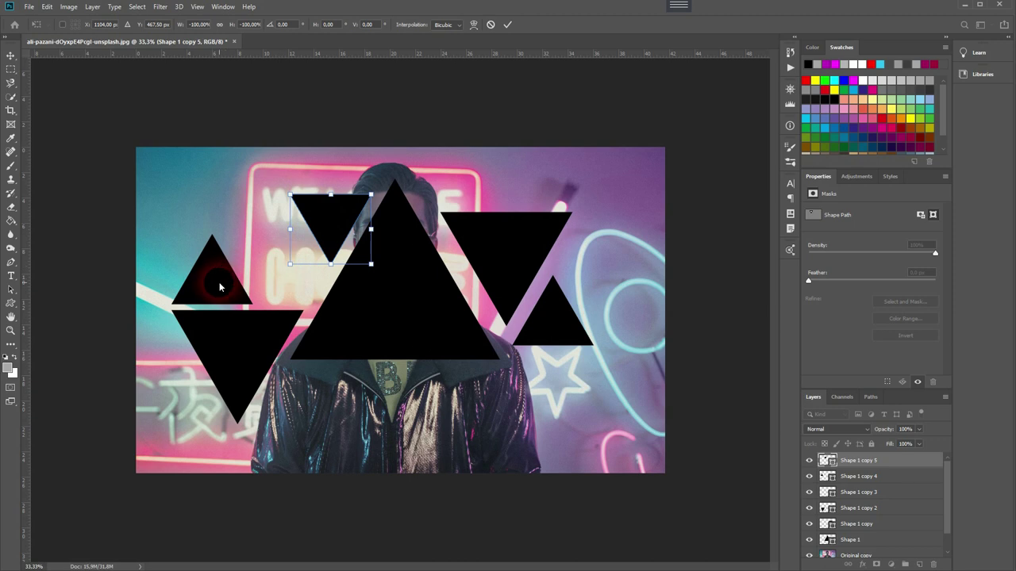
pyautogui.press('Return')
pyautogui.moveTo(216, 285); pyautogui.dragTo(283, 267)
# Step: Nudge the small upper-left triangle and the upper inverted triangle left and down
pyautogui.click(872, 476)
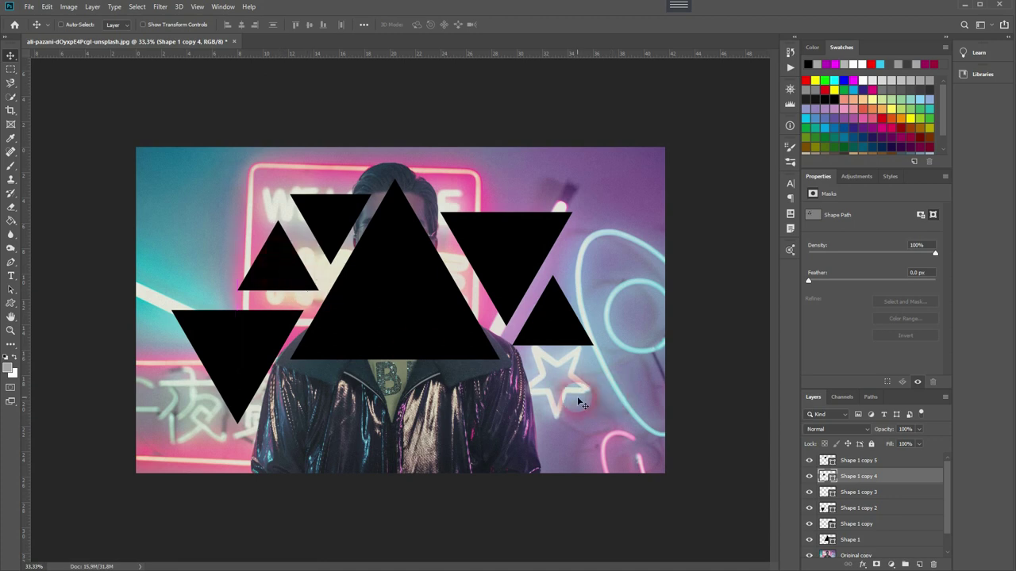
pyautogui.moveTo(293, 269); pyautogui.dragTo(272, 268)
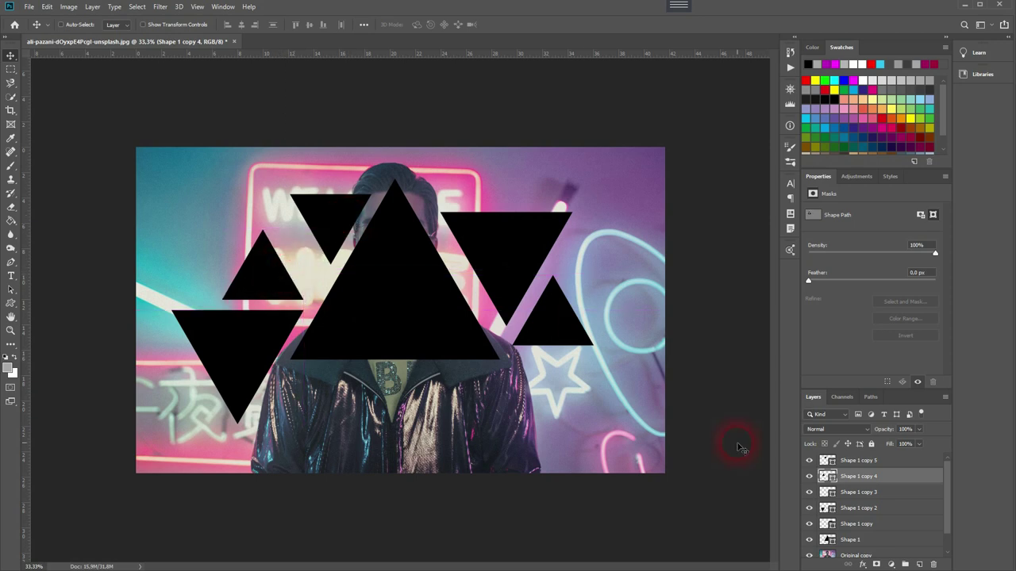
pyautogui.click(873, 462)
pyautogui.moveTo(310, 216); pyautogui.dragTo(292, 234)
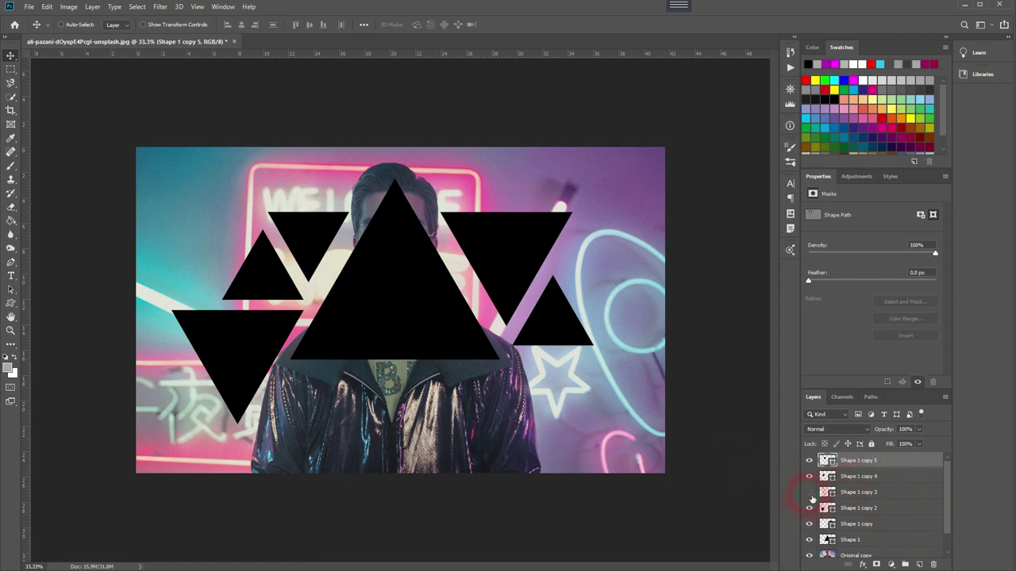
# Step: Select all six triangle layers and merge them into one with Ctrl+E
pyautogui.click(809, 493)
pyautogui.click(809, 493)
pyautogui.click(811, 516)
pyautogui.click(811, 515)
pyautogui.keyDown('shift'); pyautogui.click(888, 543); pyautogui.keyUp('shift')
pyautogui.hotkey('ctrl', 'e')
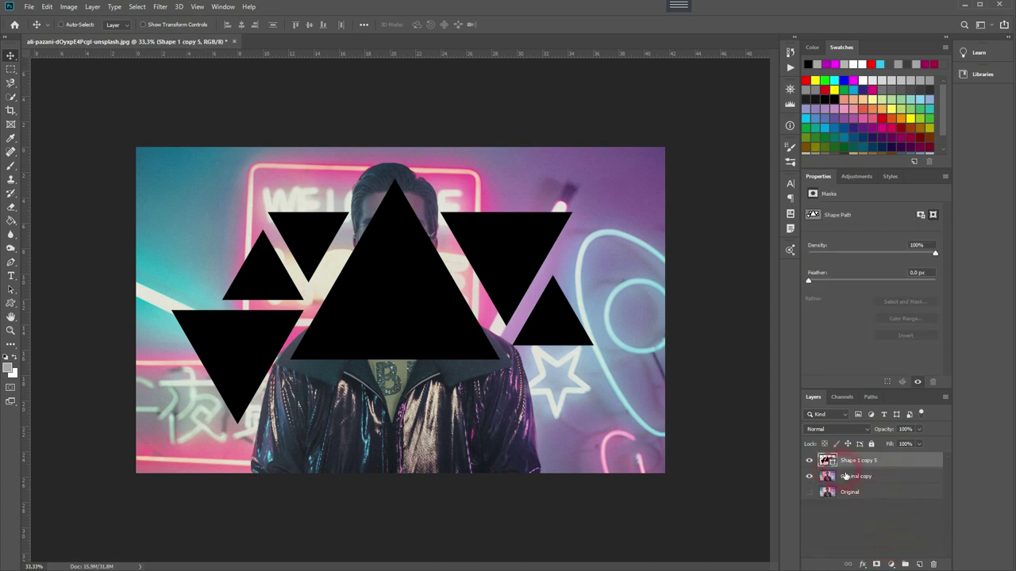
# Step: Move the Original copy layer above the merged Shape 1 copy 5 layer
pyautogui.click(810, 461)
pyautogui.click(811, 462)
pyautogui.click(895, 481)
pyautogui.keyDown('shift'); pyautogui.click(881, 462); pyautogui.keyUp('shift')
pyautogui.moveTo(881, 461); pyautogui.dragTo(882, 461)
# Step: Clip Original copy to the merged triangles and move the photo lower inside them
pyautogui.rightClick(895, 467)
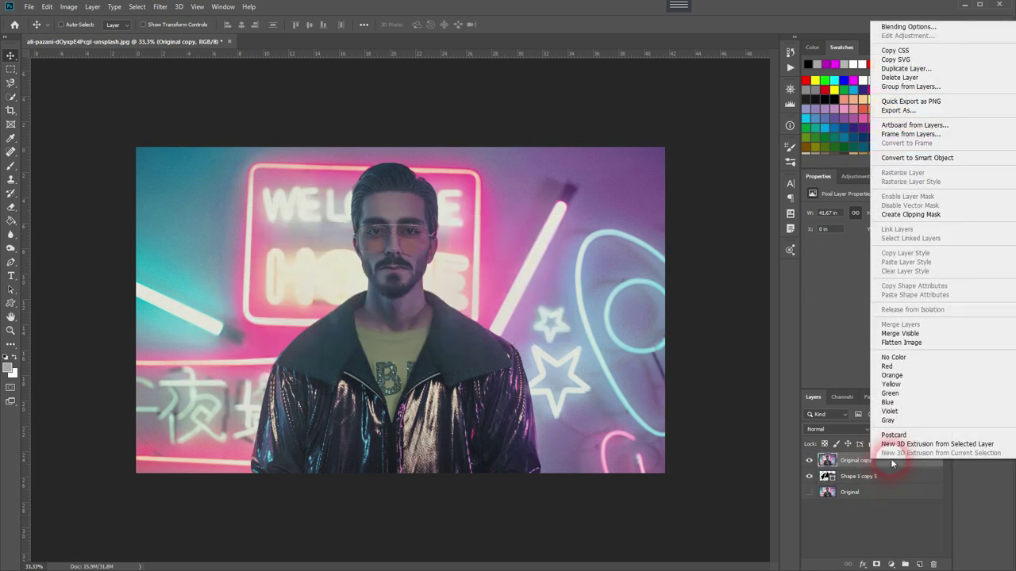
pyautogui.click(918, 224)
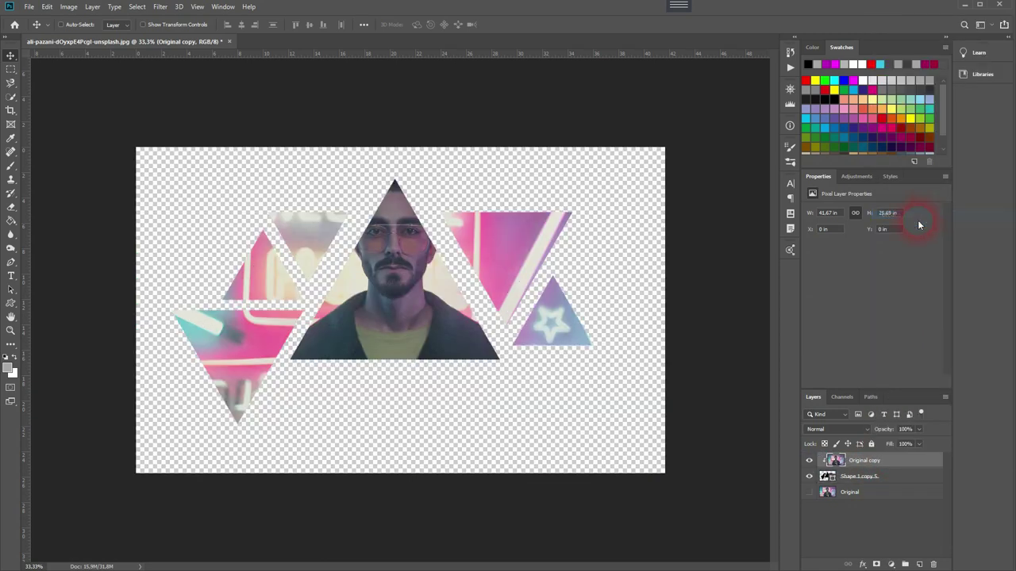
pyautogui.click(898, 477)
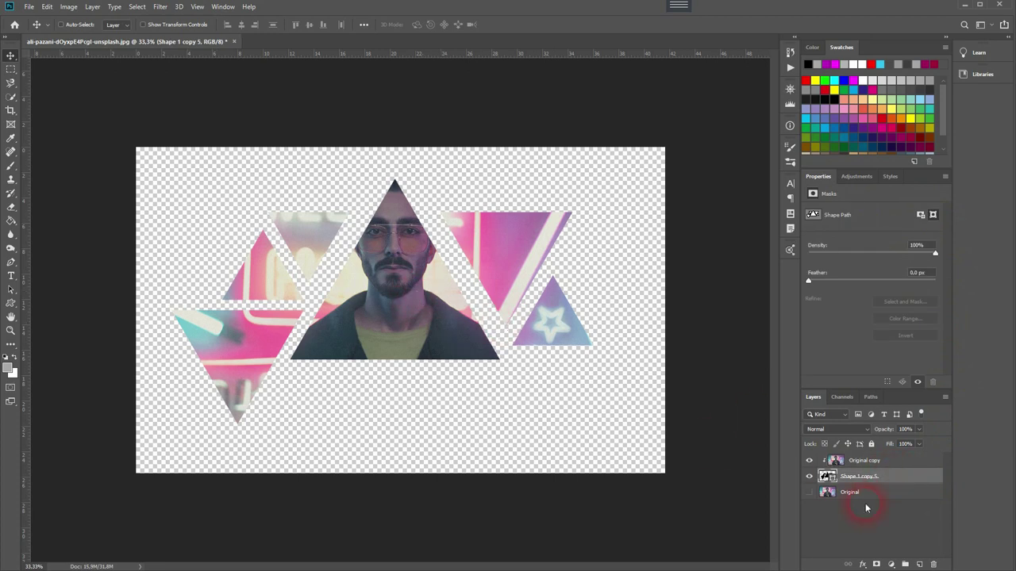
pyautogui.click(893, 462)
pyautogui.moveTo(373, 266); pyautogui.dragTo(396, 295)
# Step: Shift the photo and triangle layers together right and down so the face fills the big triangle
pyautogui.click(392, 154)
pyautogui.click(910, 468)
pyautogui.keyDown('shift'); pyautogui.click(894, 481); pyautogui.keyUp('shift')
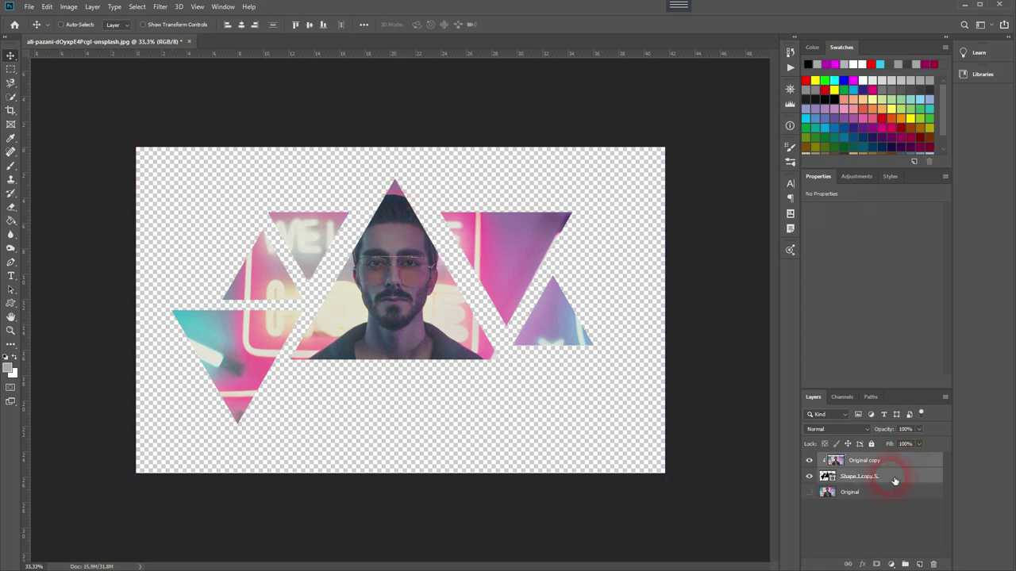
pyautogui.moveTo(427, 315)
pyautogui.mouseDown()
pyautogui.moveTo(458, 324)
pyautogui.moveTo(433, 323)
pyautogui.mouseUp()
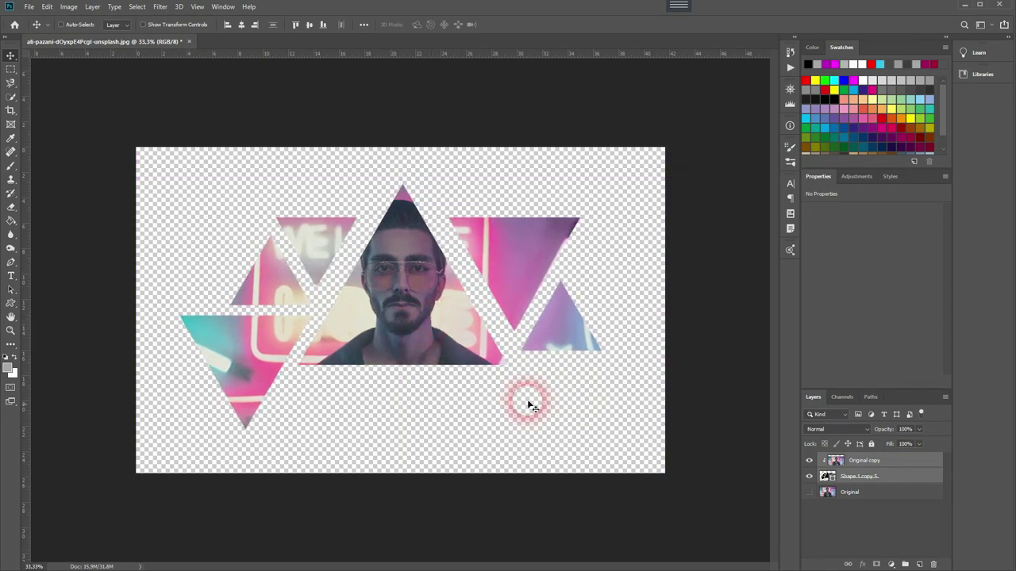
# Step: Add a new layer named 'background' above the Original layer
pyautogui.click(881, 496)
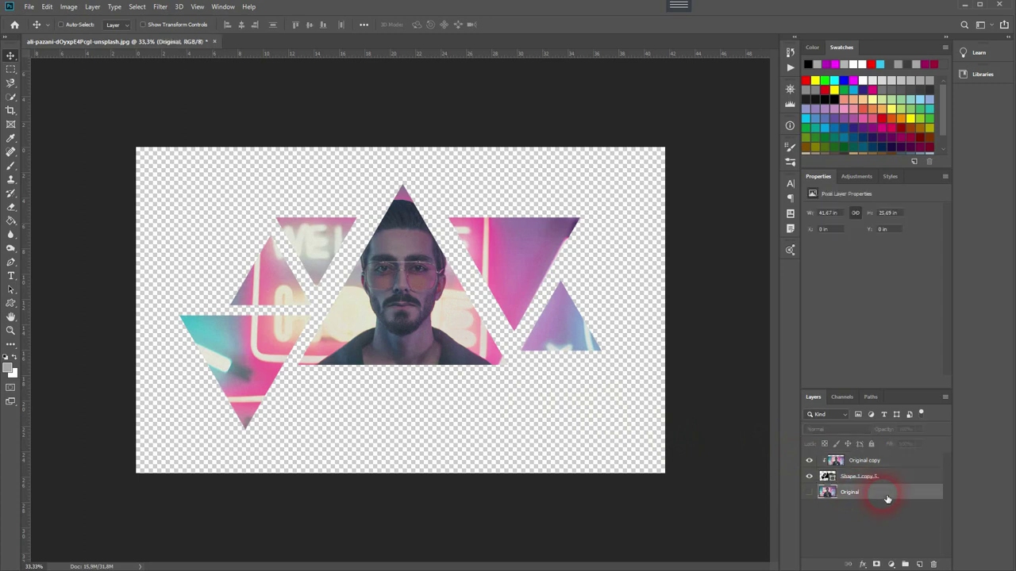
pyautogui.click(918, 564)
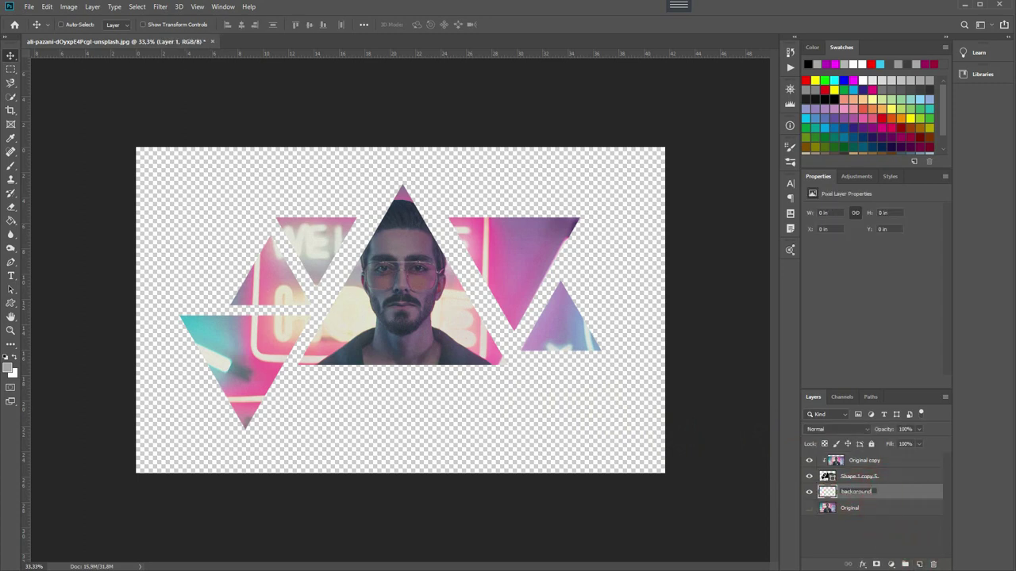
pyautogui.click(889, 492)
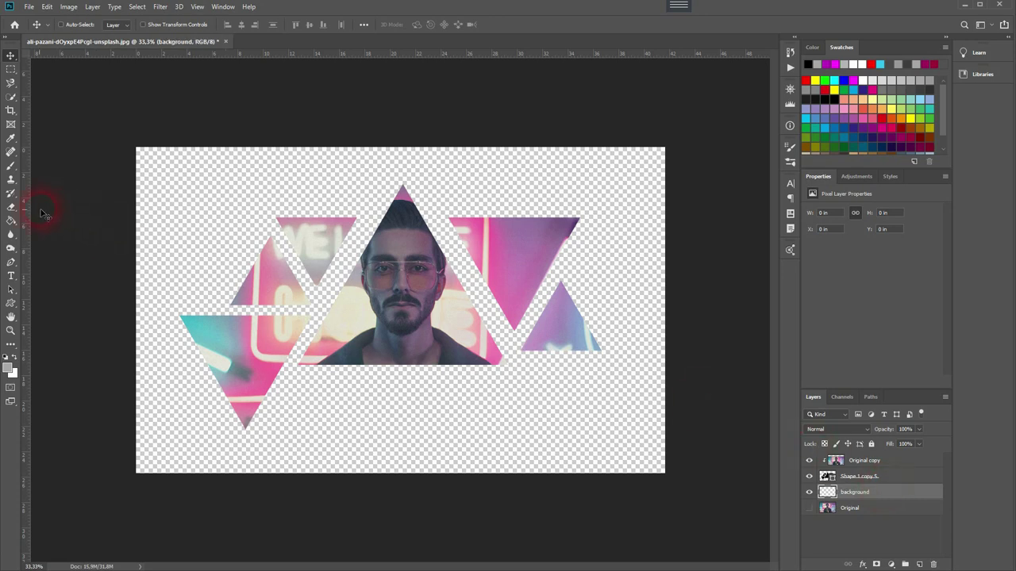
# Step: Fill the background layer with a neutral grey using the Paint Bucket
pyautogui.click(14, 222)
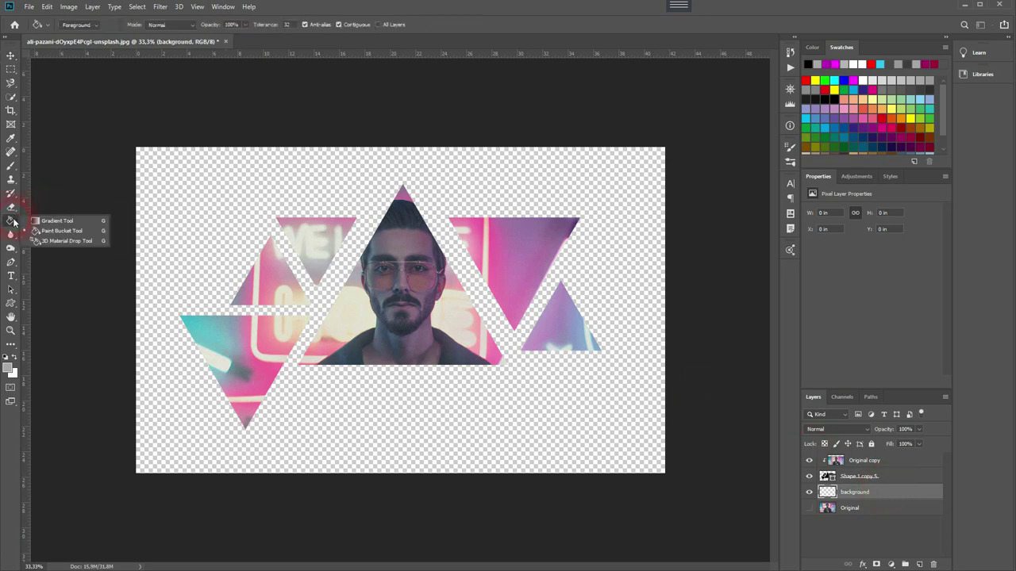
pyautogui.click(67, 227)
pyautogui.click(9, 367)
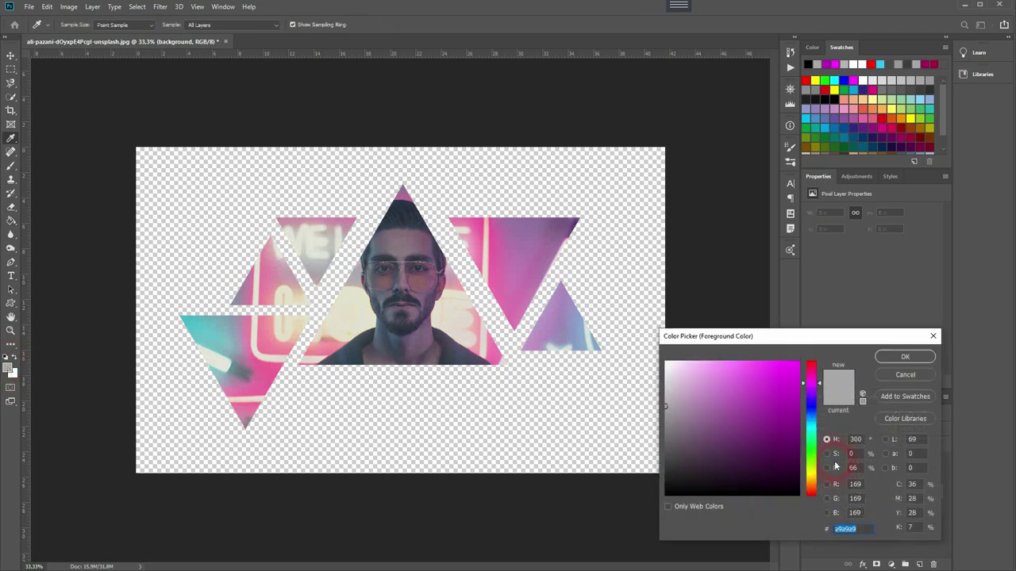
pyautogui.moveTo(698, 421); pyautogui.dragTo(664, 409)
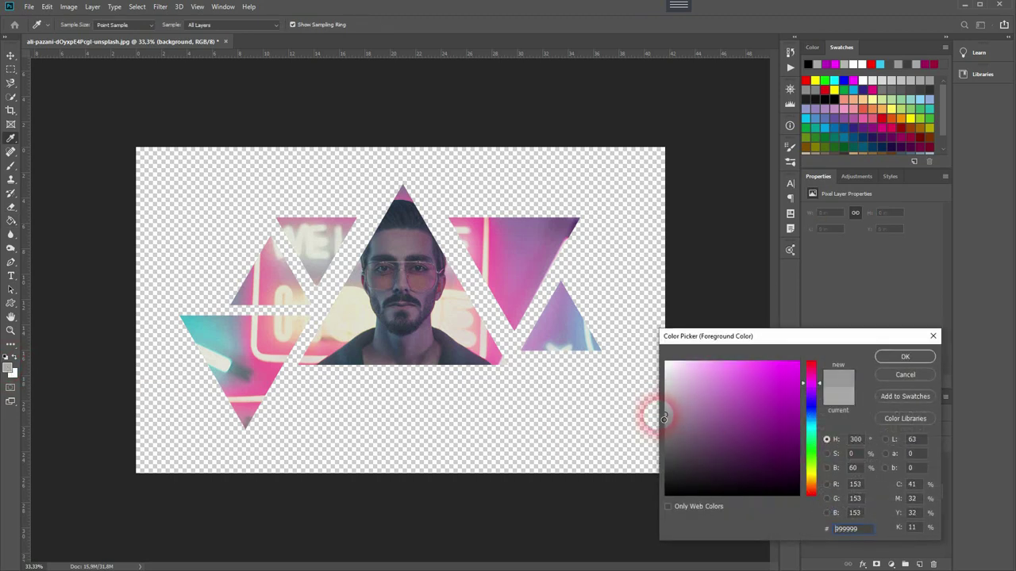
pyautogui.click(905, 356)
pyautogui.click(623, 435)
pyautogui.click(574, 442)
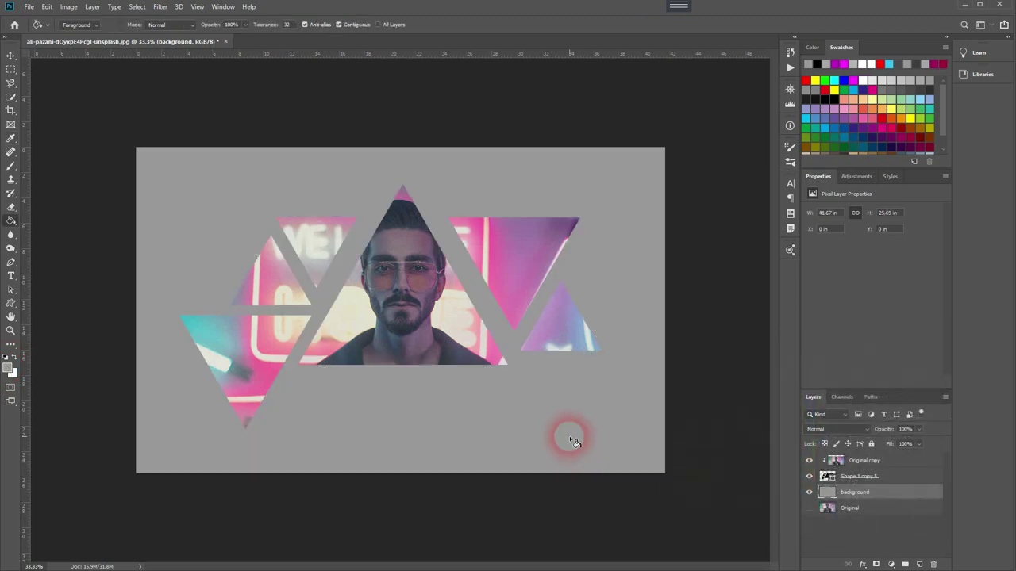
pyautogui.click(625, 449)
pyautogui.click(155, 403)
# Step: Sample pink e0668c from the photo and bucket-fill the background with it
pyautogui.click(13, 372)
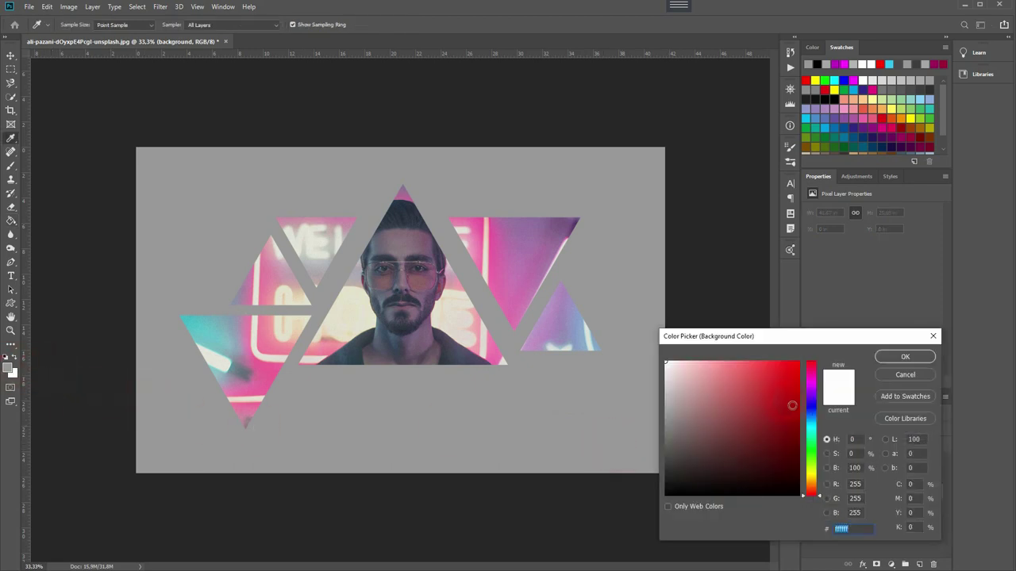
pyautogui.click(456, 279)
pyautogui.moveTo(456, 279); pyautogui.dragTo(278, 280)
pyautogui.click(738, 380)
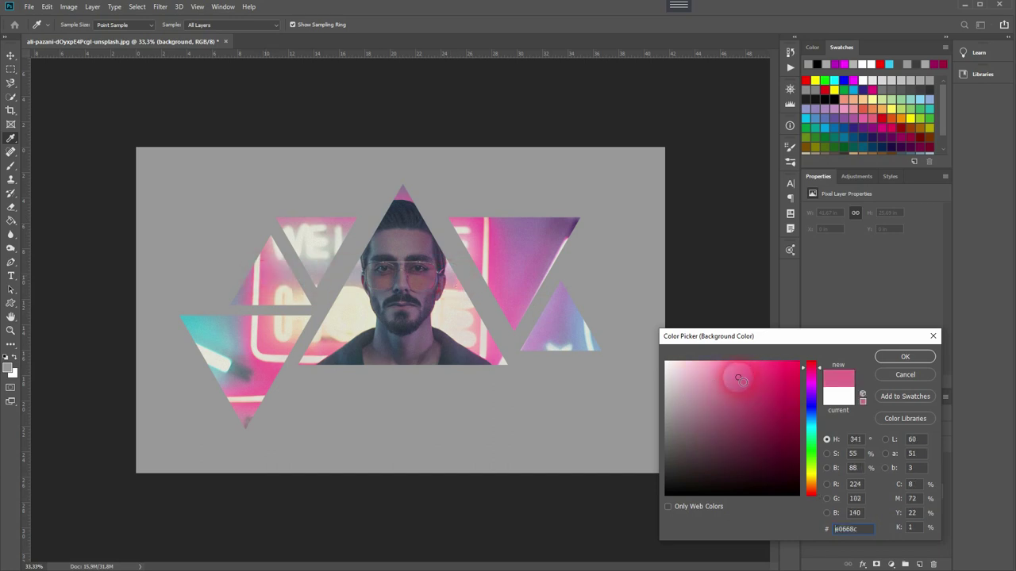
pyautogui.click(890, 364)
pyautogui.press('g')
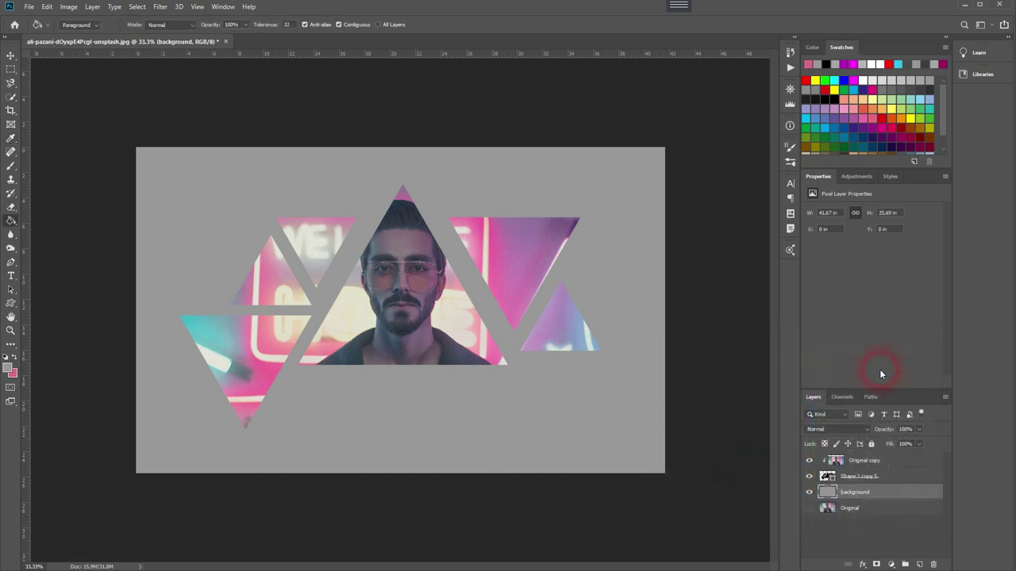
pyautogui.click(622, 452)
pyautogui.click(118, 405)
pyautogui.click(619, 436)
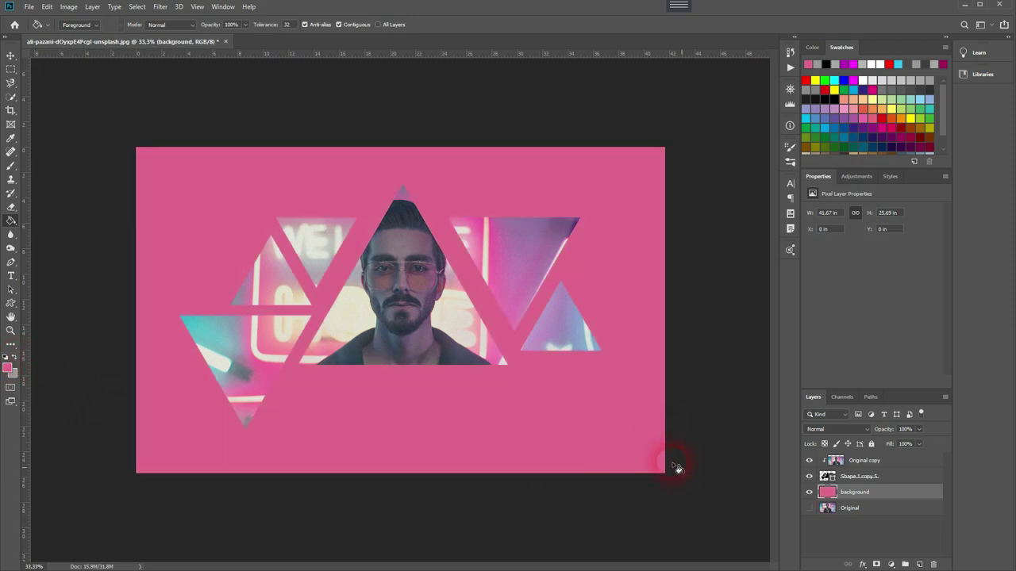
# Step: Add a white Stroke effect to Shape 1 copy 5 through Blending Options
pyautogui.click(908, 479)
pyautogui.rightClick(908, 479)
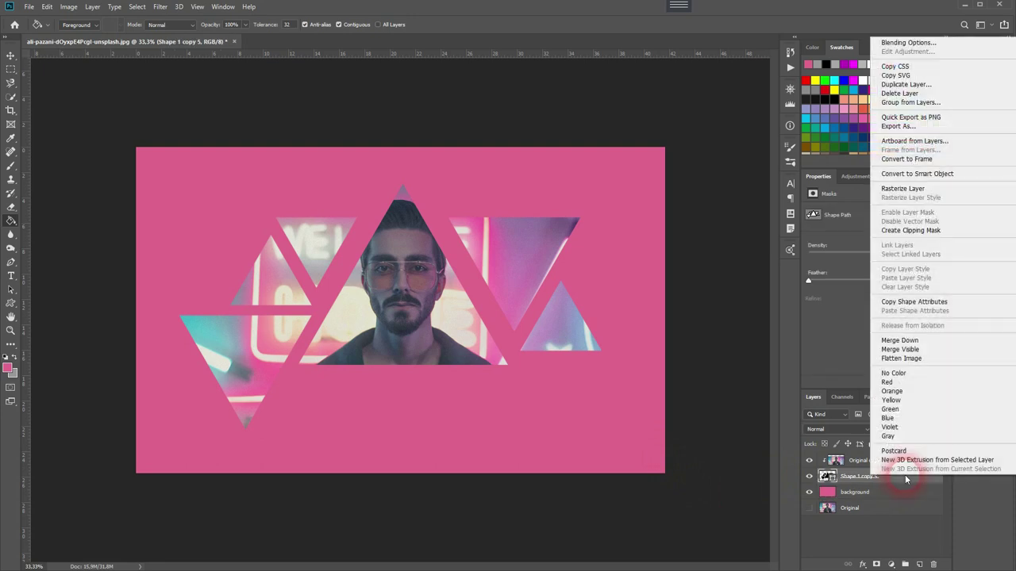
pyautogui.click(888, 44)
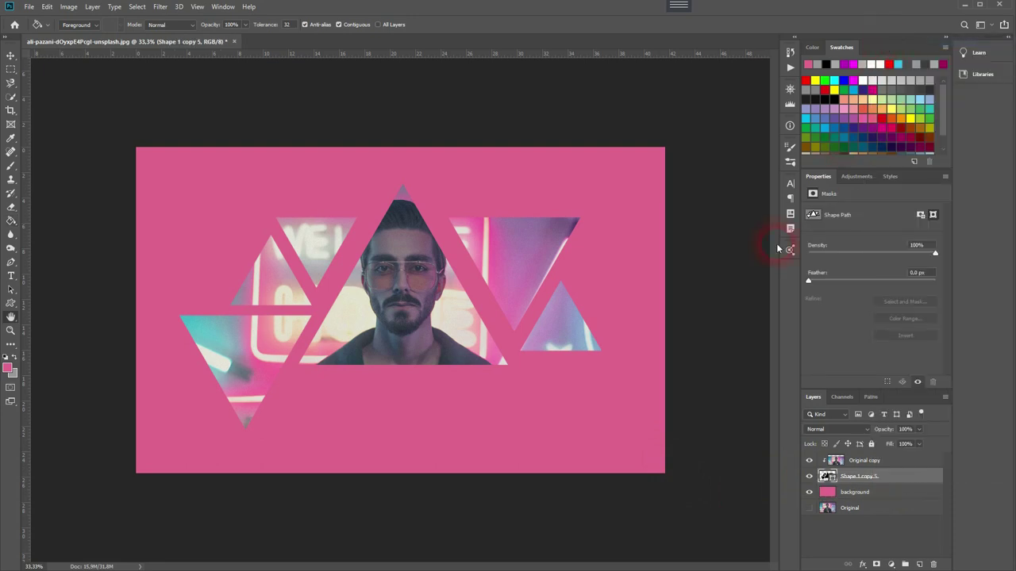
pyautogui.click(599, 108)
pyautogui.click(747, 134)
pyautogui.moveTo(714, 375); pyautogui.dragTo(665, 362)
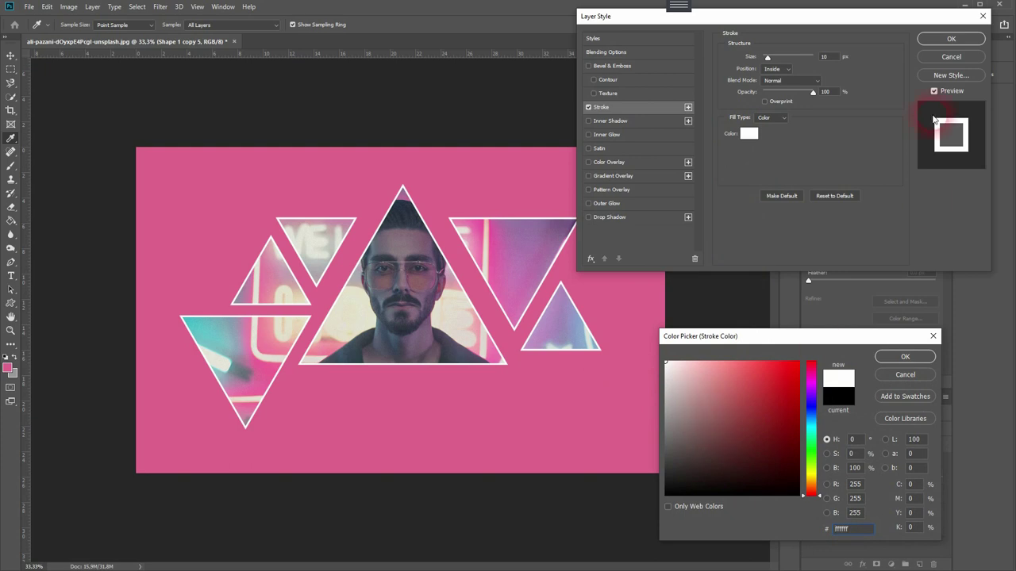
pyautogui.click(909, 363)
# Step: Set the stroke to Outside position, 13 px size, and about 73% opacity
pyautogui.moveTo(766, 59)
pyautogui.mouseDown()
pyautogui.moveTo(792, 57)
pyautogui.moveTo(776, 60)
pyautogui.mouseUp()
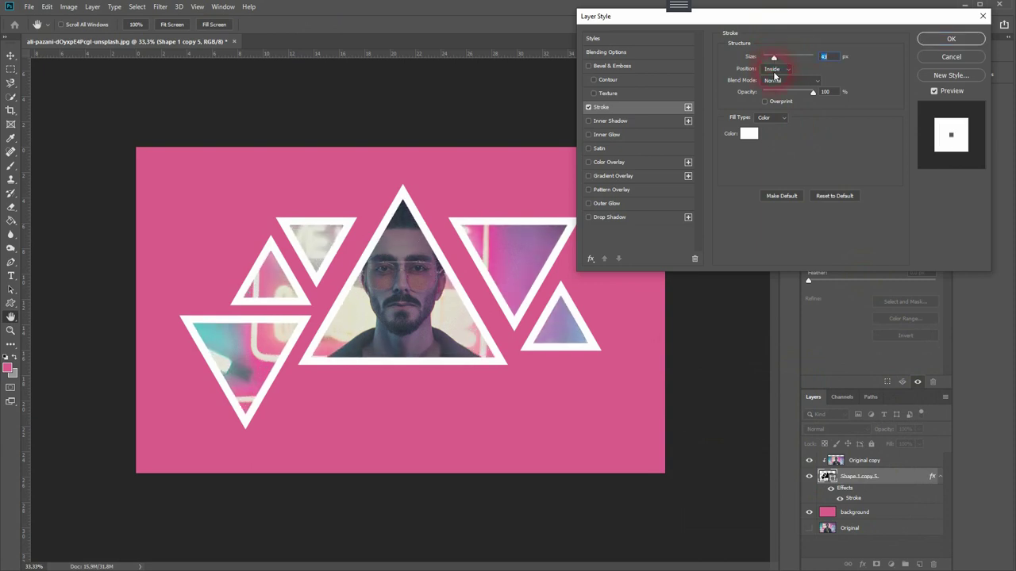
pyautogui.click(773, 69)
pyautogui.click(776, 69)
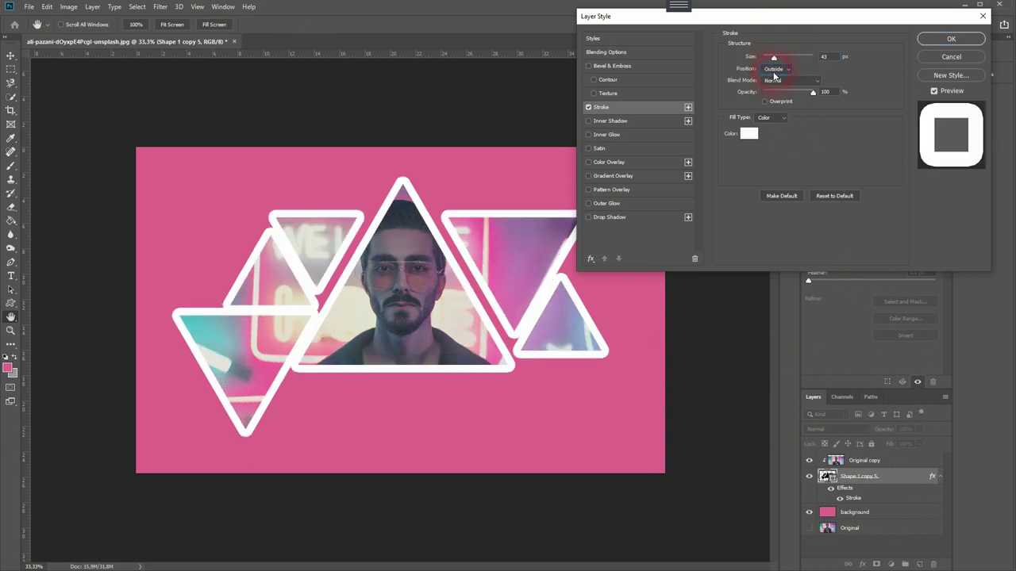
pyautogui.moveTo(775, 58)
pyautogui.mouseDown()
pyautogui.moveTo(795, 58)
pyautogui.moveTo(767, 58)
pyautogui.mouseUp()
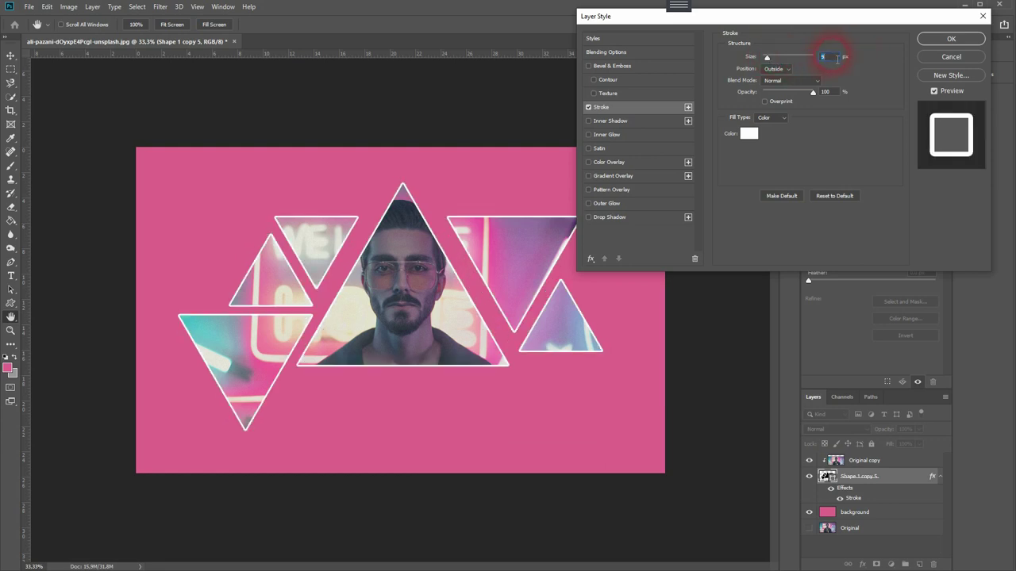
pyautogui.press('Up')
pyautogui.press('Up')
pyautogui.press('Up')
pyautogui.press('Up')
pyautogui.press('Up')
pyautogui.press('Up')
pyautogui.press('Up')
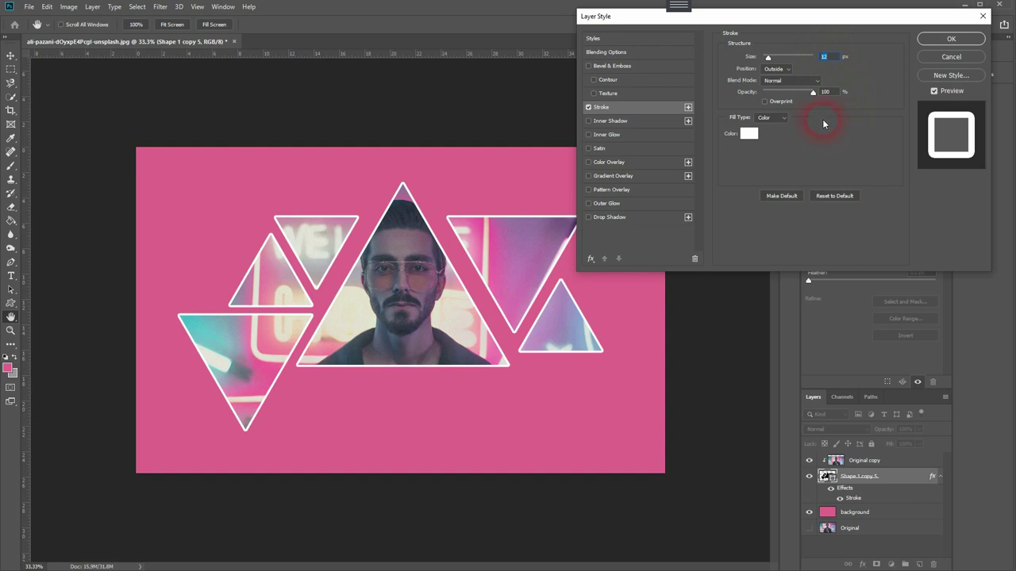
pyautogui.press('Up')
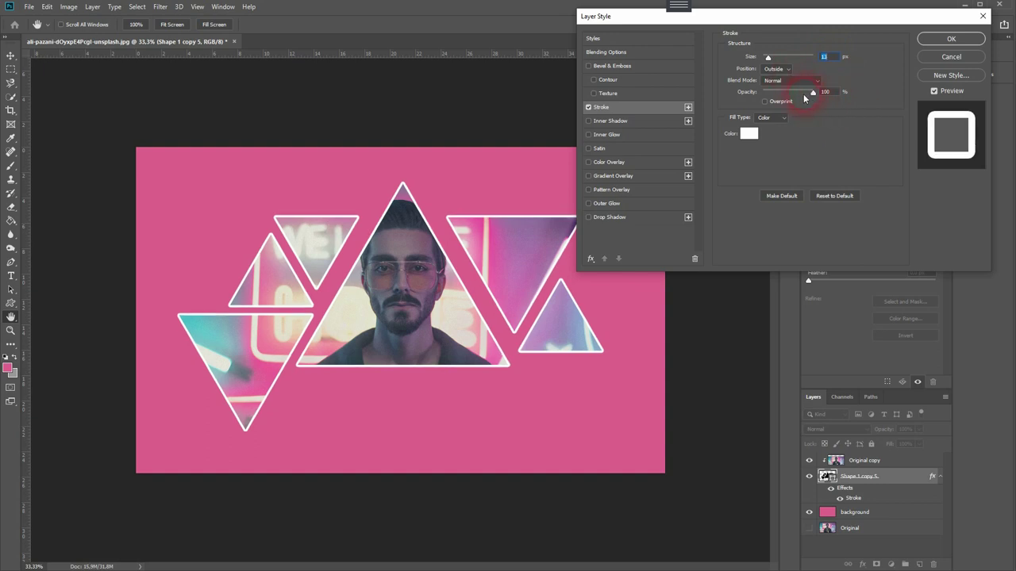
pyautogui.moveTo(813, 92)
pyautogui.mouseDown()
pyautogui.moveTo(776, 99)
pyautogui.moveTo(801, 103)
pyautogui.mouseUp()
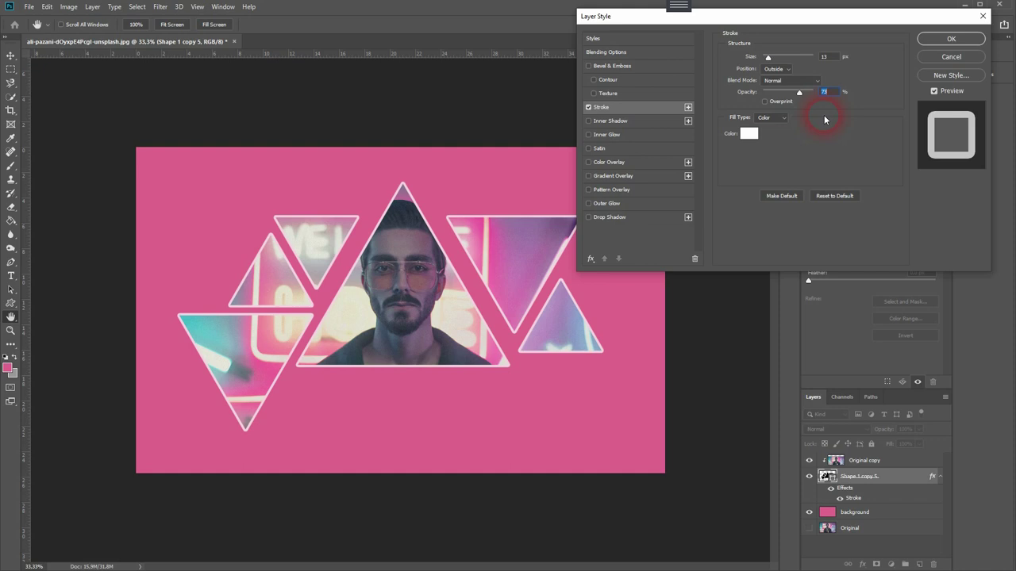
# Step: Give the triangles a drop shadow down-right with distance 107, size 57 and 63% opacity
pyautogui.click(610, 219)
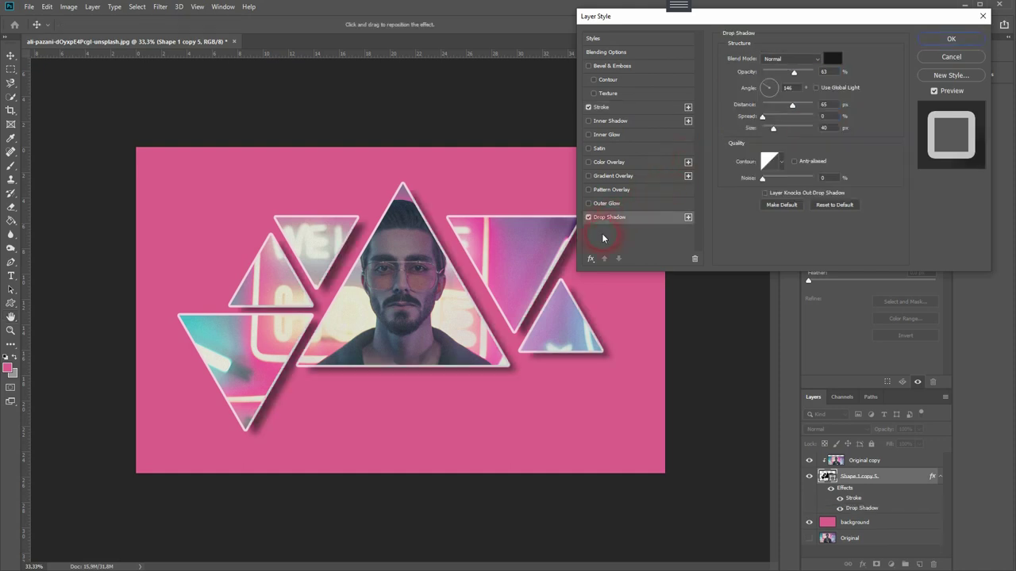
pyautogui.moveTo(500, 375)
pyautogui.mouseDown()
pyautogui.moveTo(524, 400)
pyautogui.moveTo(510, 384)
pyautogui.mouseUp()
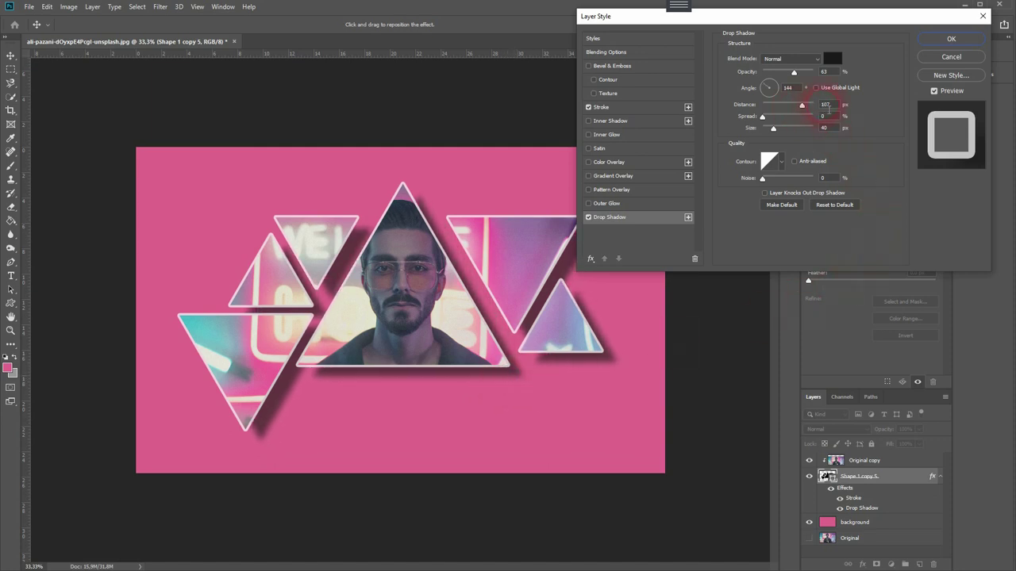
pyautogui.doubleClick(827, 104)
pyautogui.moveTo(793, 73); pyautogui.dragTo(825, 75)
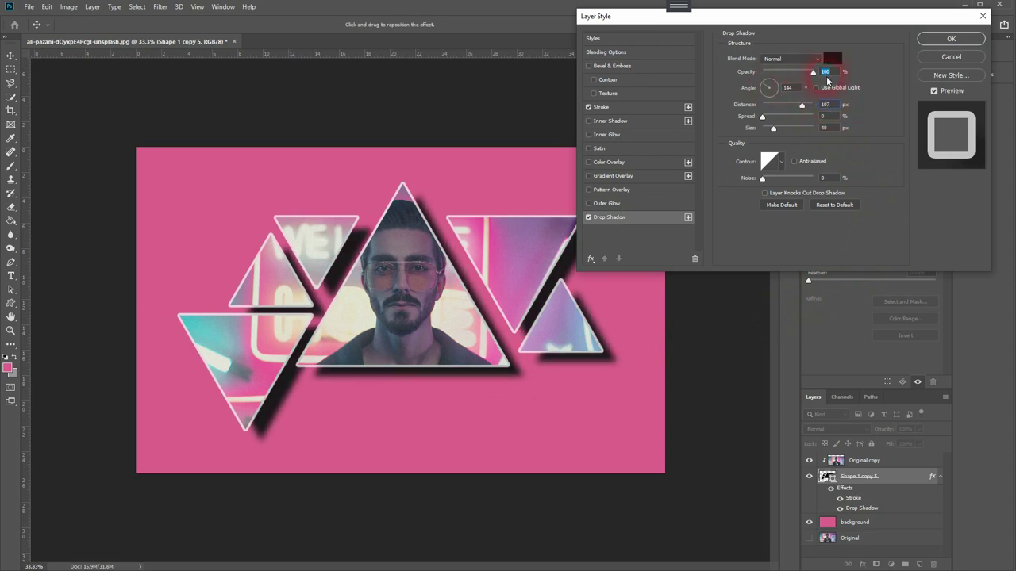
pyautogui.moveTo(760, 125)
pyautogui.mouseDown()
pyautogui.moveTo(778, 137)
pyautogui.moveTo(766, 118)
pyautogui.moveTo(806, 120)
pyautogui.moveTo(753, 128)
pyautogui.mouseUp()
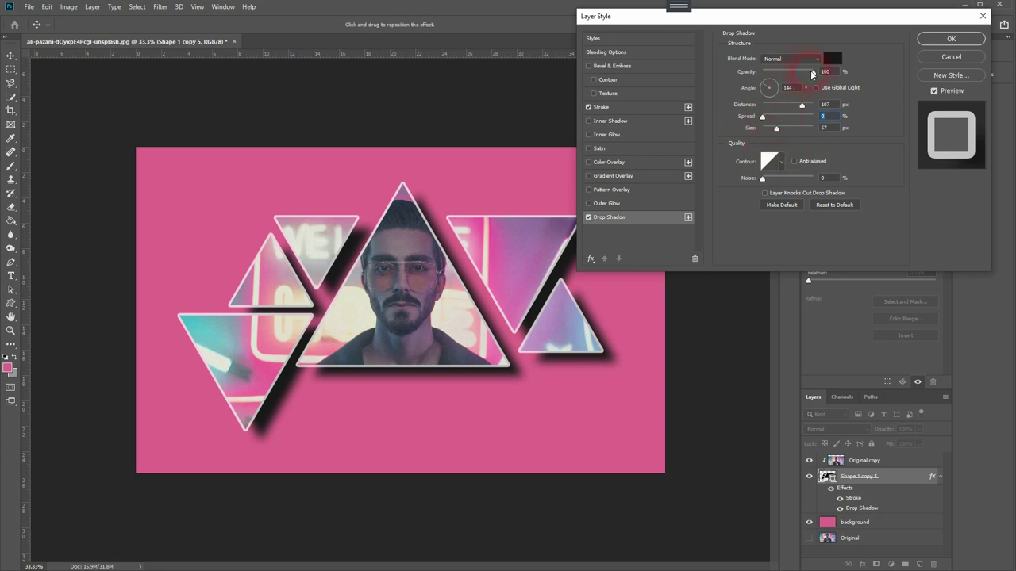
pyautogui.moveTo(813, 73); pyautogui.dragTo(796, 75)
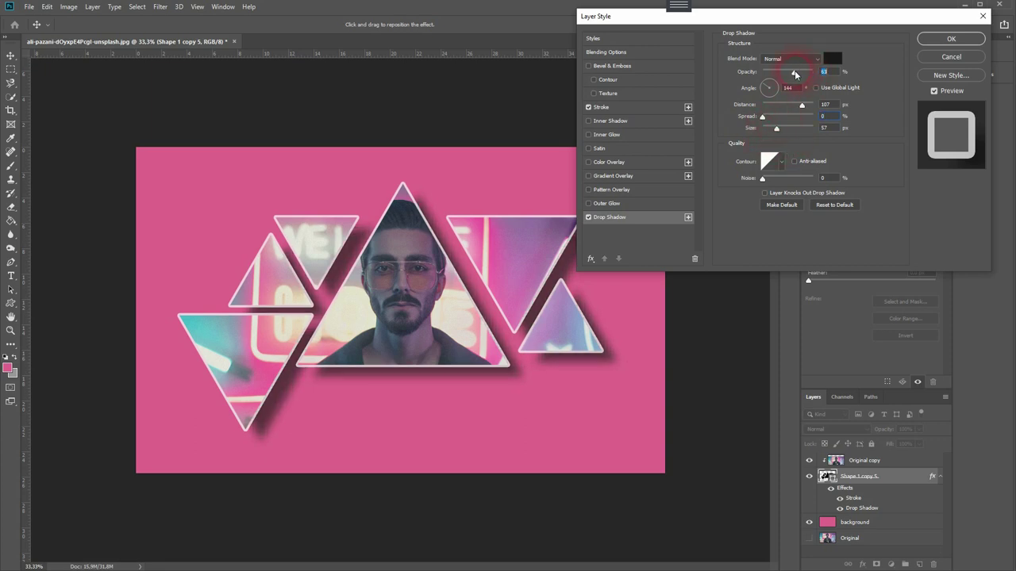
pyautogui.click(957, 40)
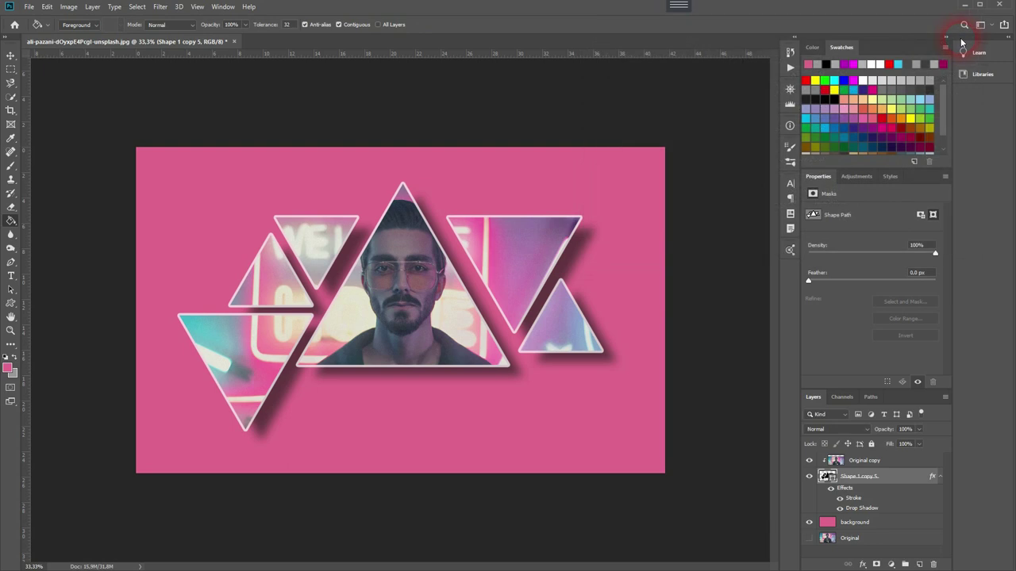
pyautogui.click(881, 484)
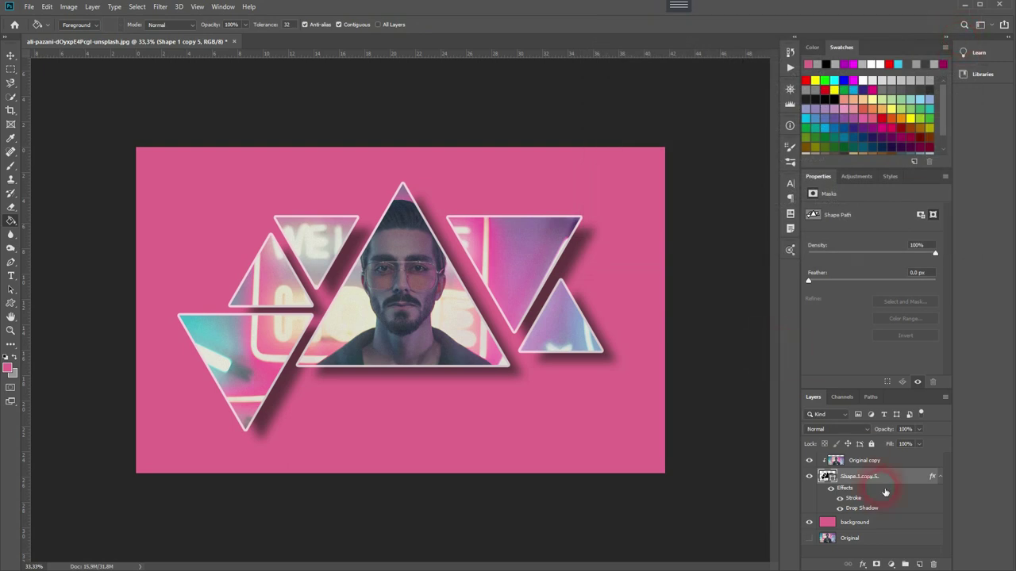
pyautogui.keyDown('alt'); pyautogui.click(809, 538); pyautogui.keyUp('alt')
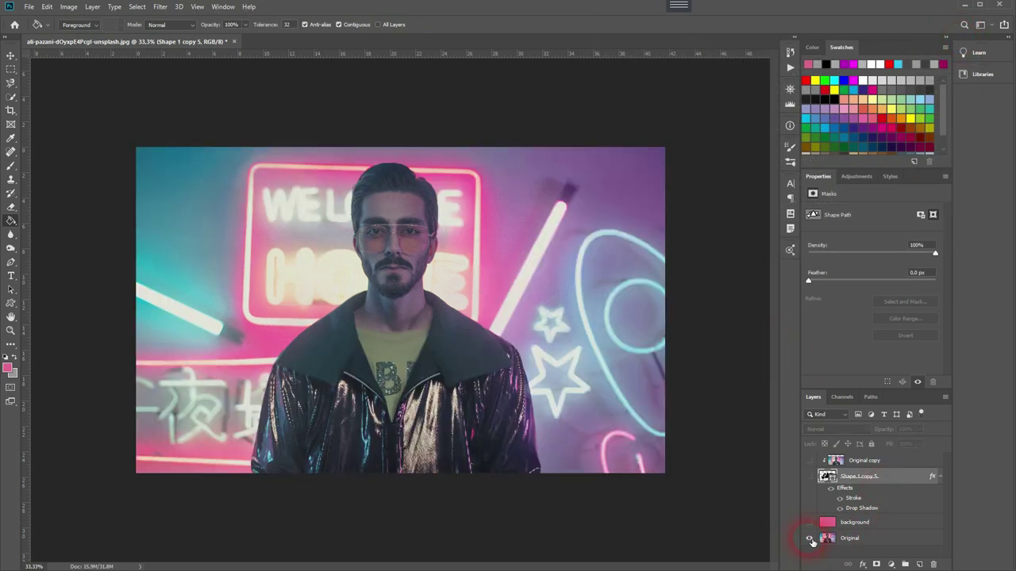
pyautogui.keyDown('alt'); pyautogui.click(809, 538); pyautogui.keyUp('alt')
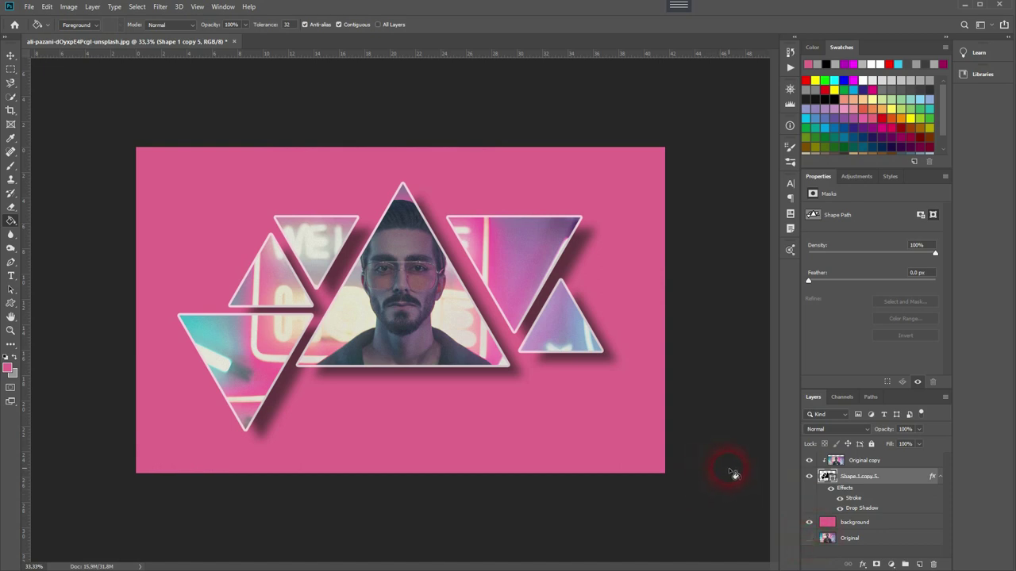
# Step: Switch to the Custom Shape Tool and browse the shape library, keeping the triangle shape
pyautogui.rightClick(12, 308)
pyautogui.click(64, 354)
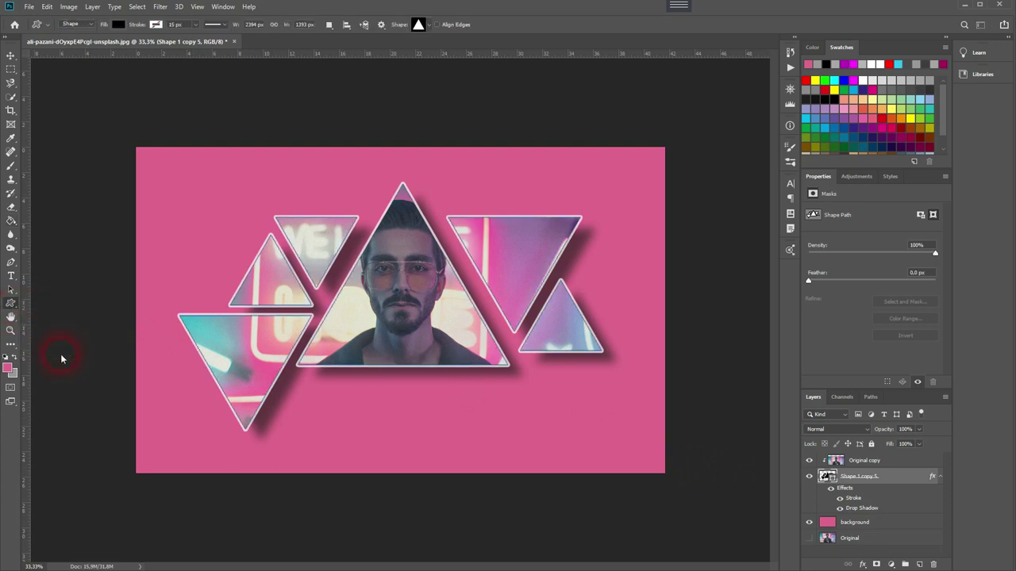
pyautogui.click(418, 24)
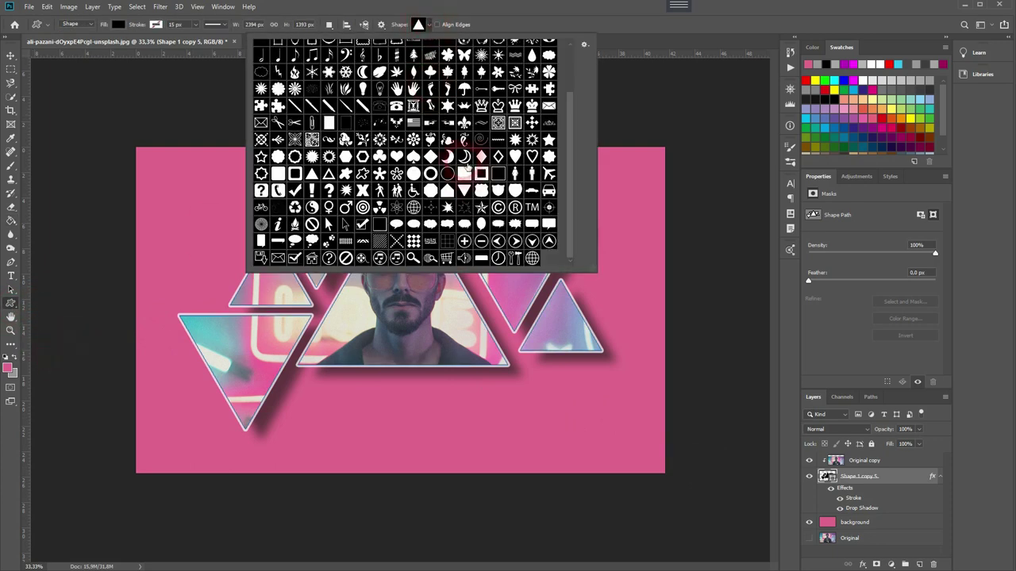
pyautogui.scroll(1, 463, 151)
pyautogui.scroll(2, 464, 149)
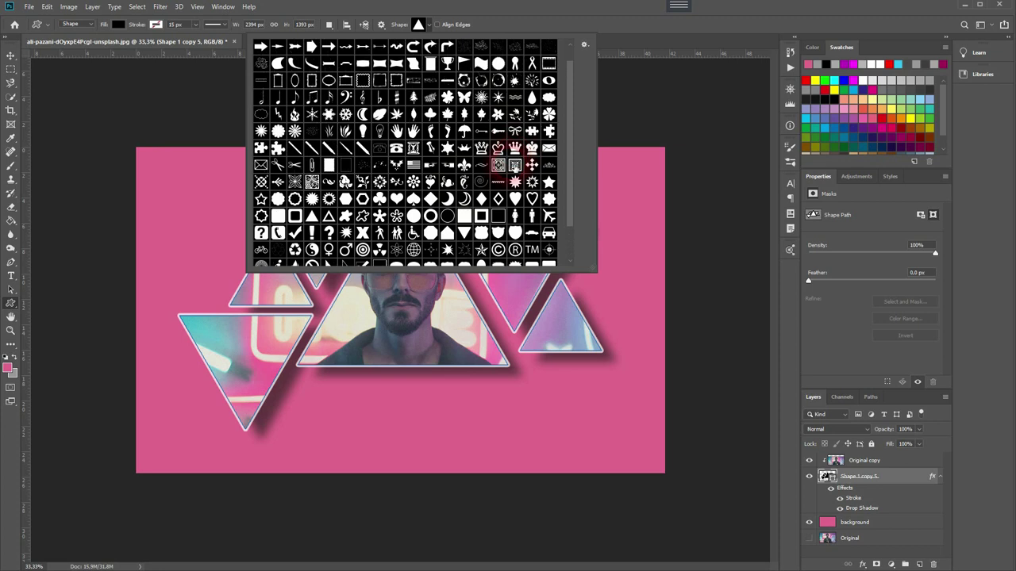
pyautogui.press('Escape')
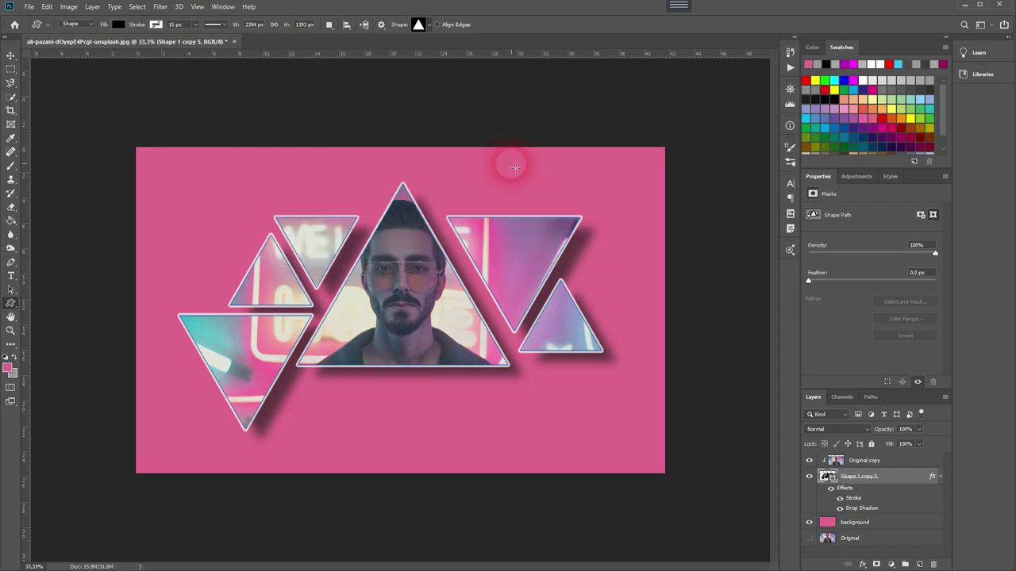